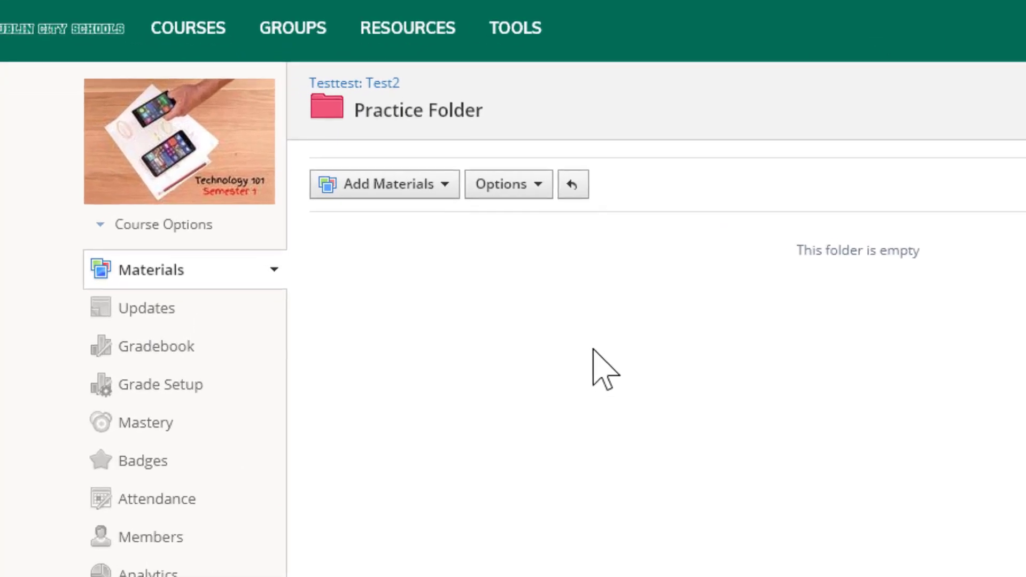
Choose Google Assignments from the Practice Folder's Add Materials list.
{"action": "left_click", "coordinate": [441, 187]}
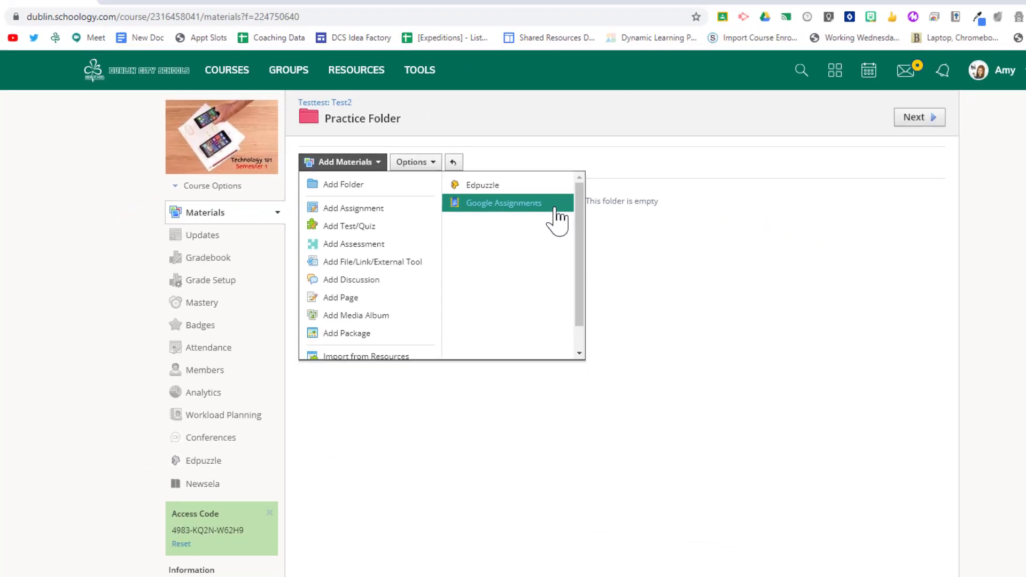
{"action": "left_click", "coordinate": [554, 212]}
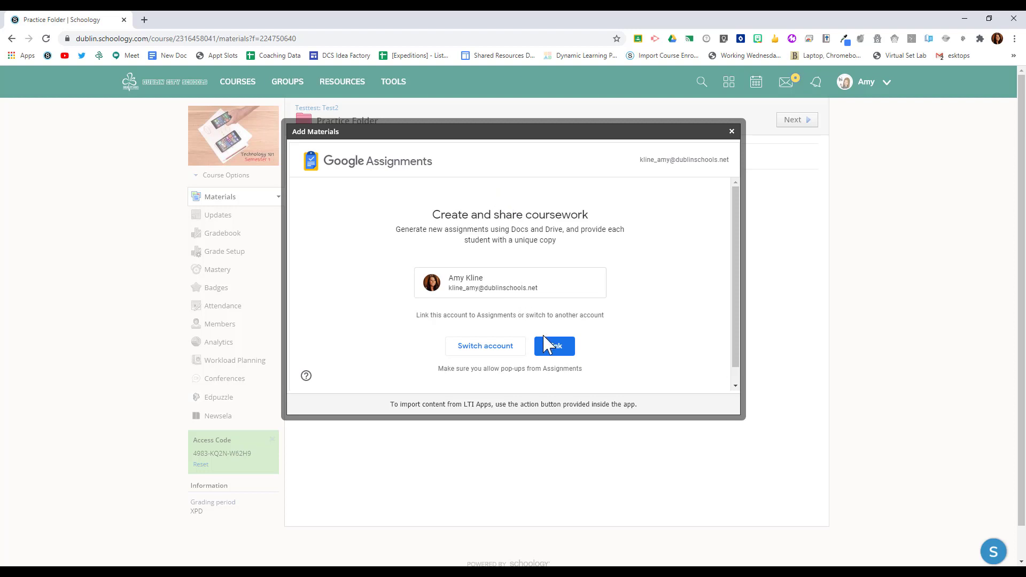
Link the school Google account to Google Assignments to reach the new-assignment form.
{"action": "left_click", "coordinate": [551, 347]}
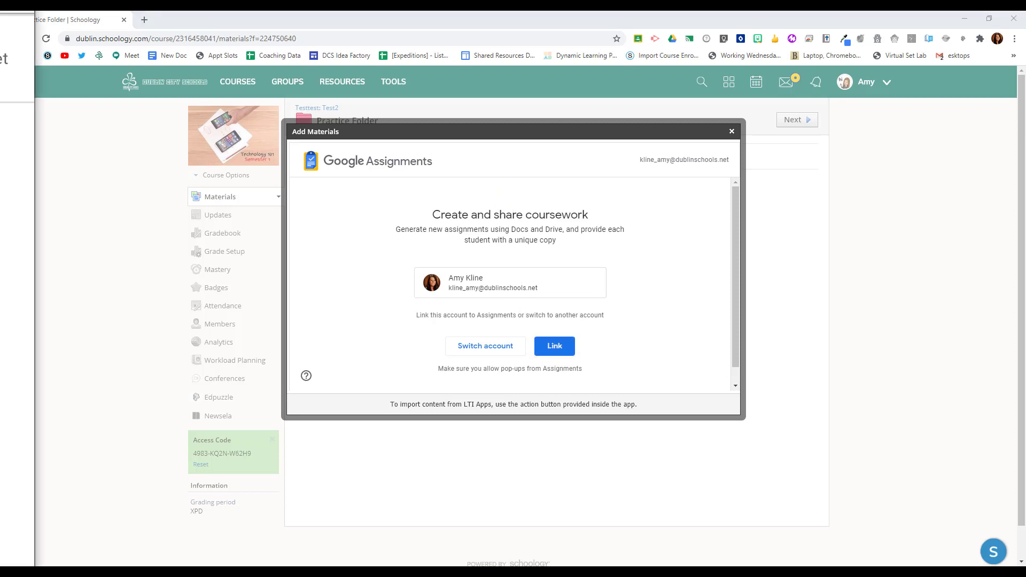
{"action": "left_click_drag", "start_coordinate": [16, 34], "coordinate": [714, 120]}
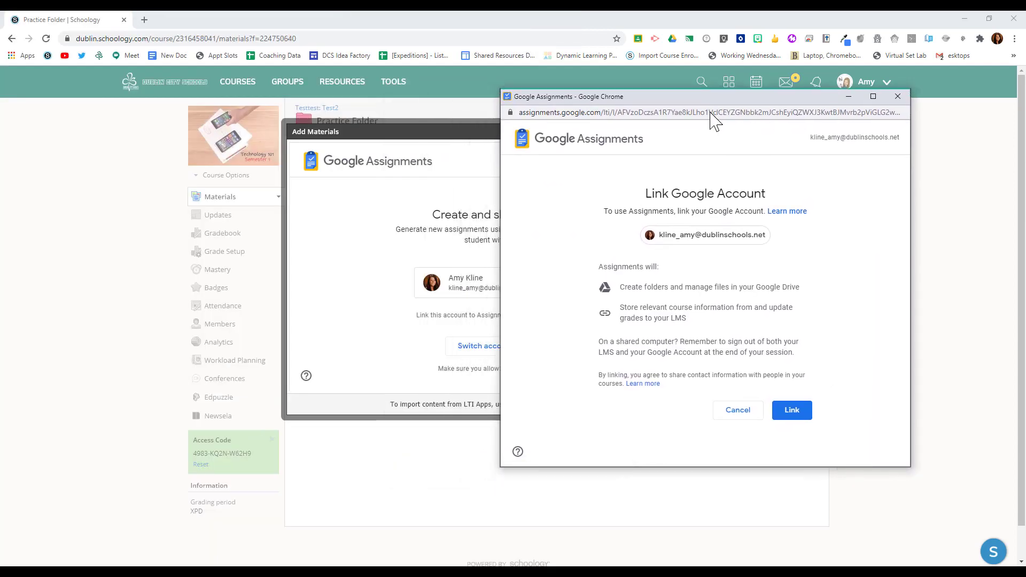
{"action": "left_click", "coordinate": [796, 415]}
{"action": "left_click_drag", "start_coordinate": [688, 107], "coordinate": [495, 94]}
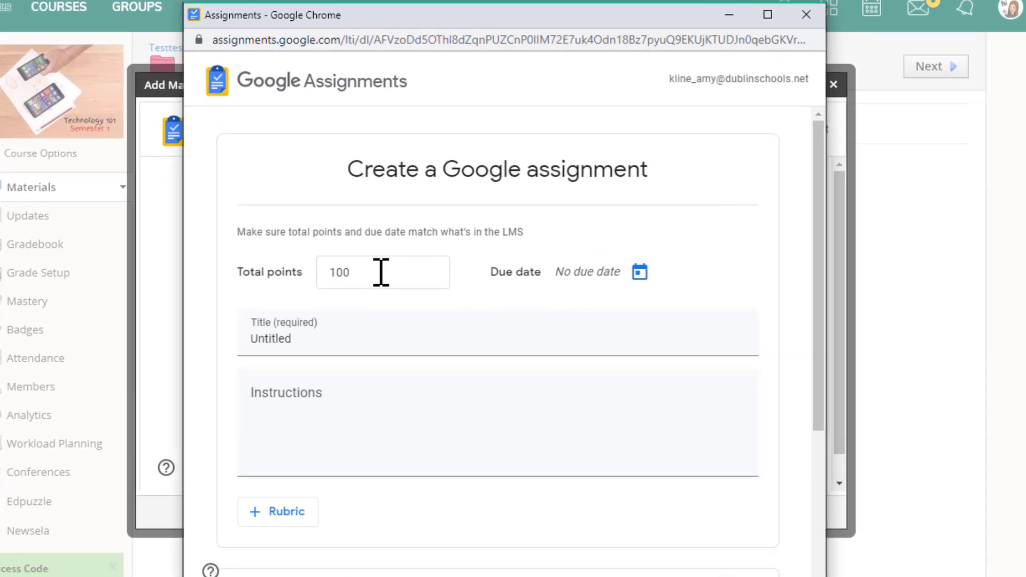
Change total points from 100 to 50 and replace Untitled with 'Practice Assignmnent'.
{"action": "left_click", "coordinate": [423, 251]}
{"action": "left_click_drag", "start_coordinate": [350, 271], "coordinate": [294, 259]}
{"action": "type", "text": "50"}
{"action": "left_click", "coordinate": [346, 340]}
{"action": "key", "text": "BackSpace"}
{"action": "key", "text": "BackSpace"}
{"action": "key", "text": "BackSpace"}
{"action": "key", "text": "BackSpace"}
{"action": "key", "text": "BackSpace"}
{"action": "key", "text": "BackSpace"}
{"action": "key", "text": "BackSpace"}
{"action": "key", "text": "BackSpace"}
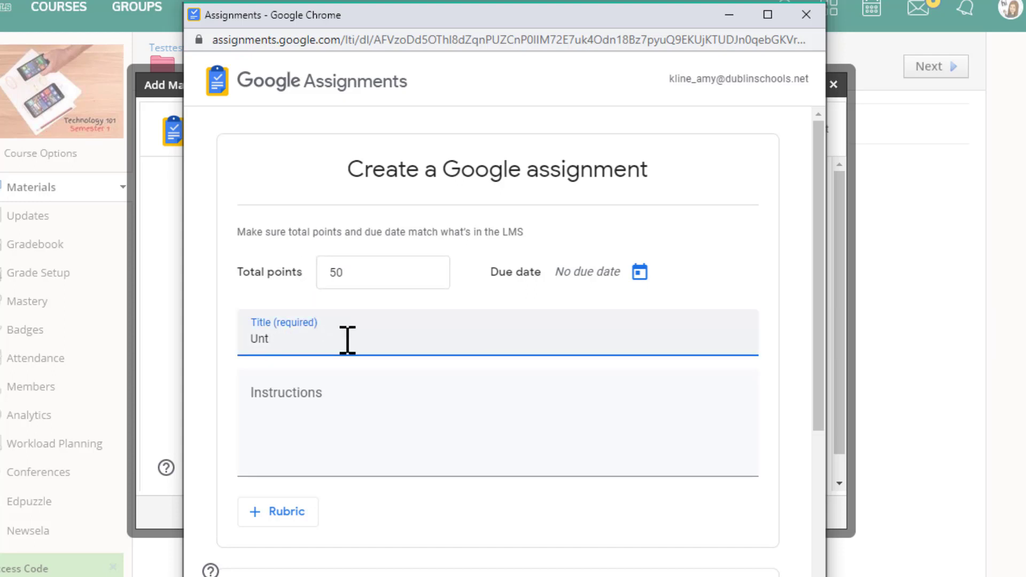
{"action": "type", "text": "Practice Assignmnent"}
{"action": "left_click", "coordinate": [387, 420]}
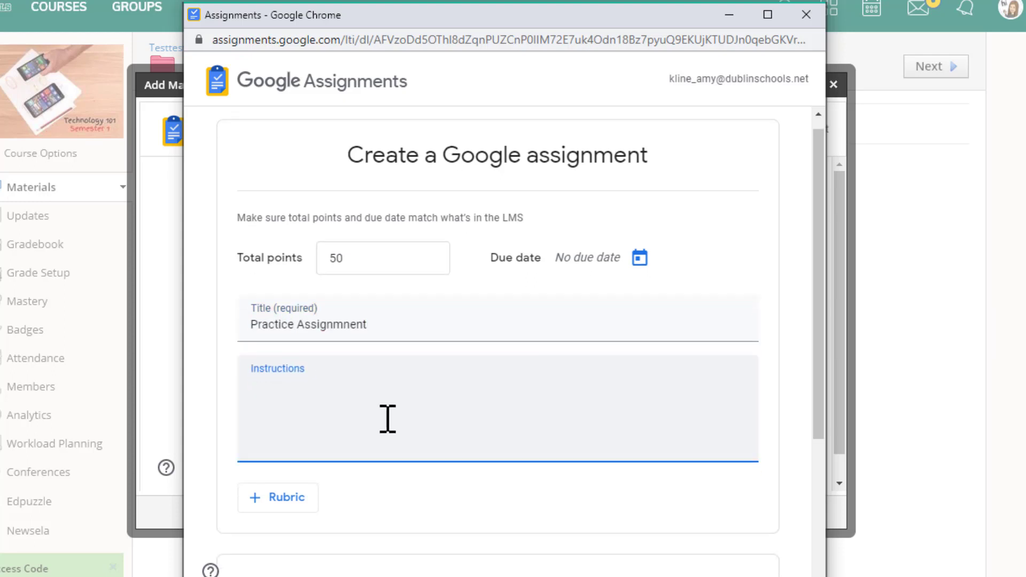
{"action": "scroll", "coordinate": [388, 420], "scroll_direction": "down", "scroll_amount": 4}
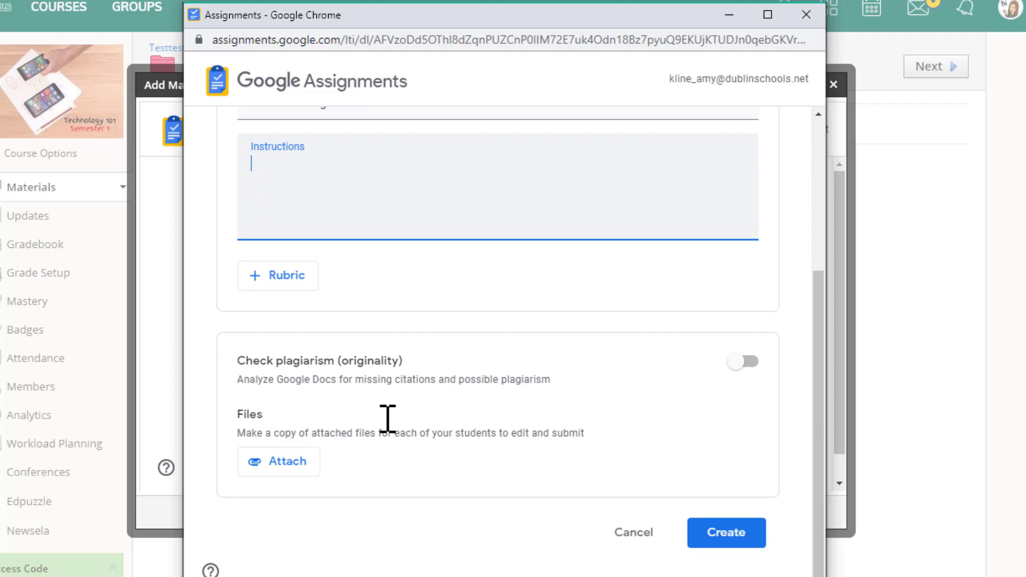
Add a new rubric with 5 criteria totaling 20 points to the assignment.
{"action": "left_click", "coordinate": [299, 292]}
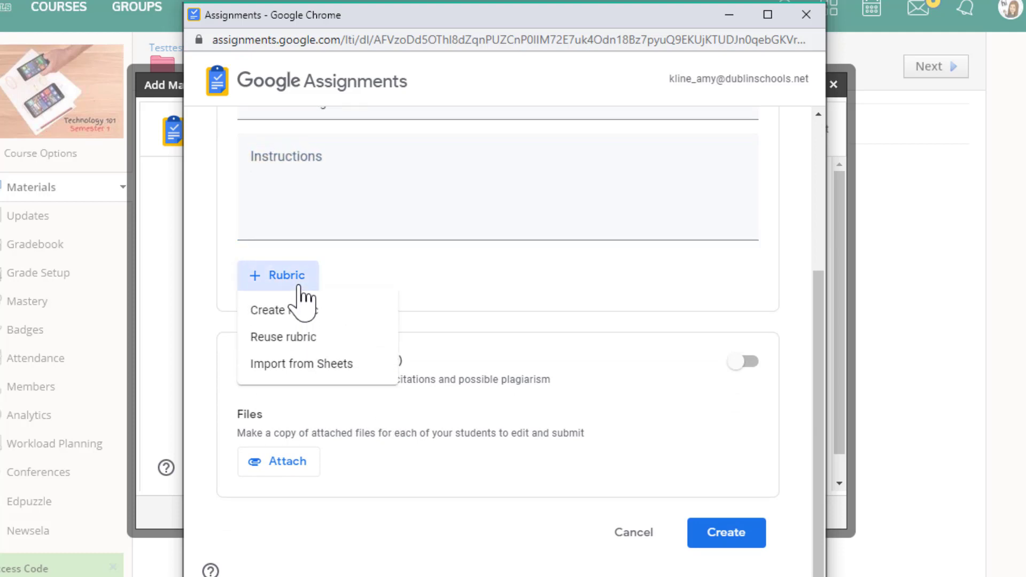
{"action": "left_click", "coordinate": [374, 323]}
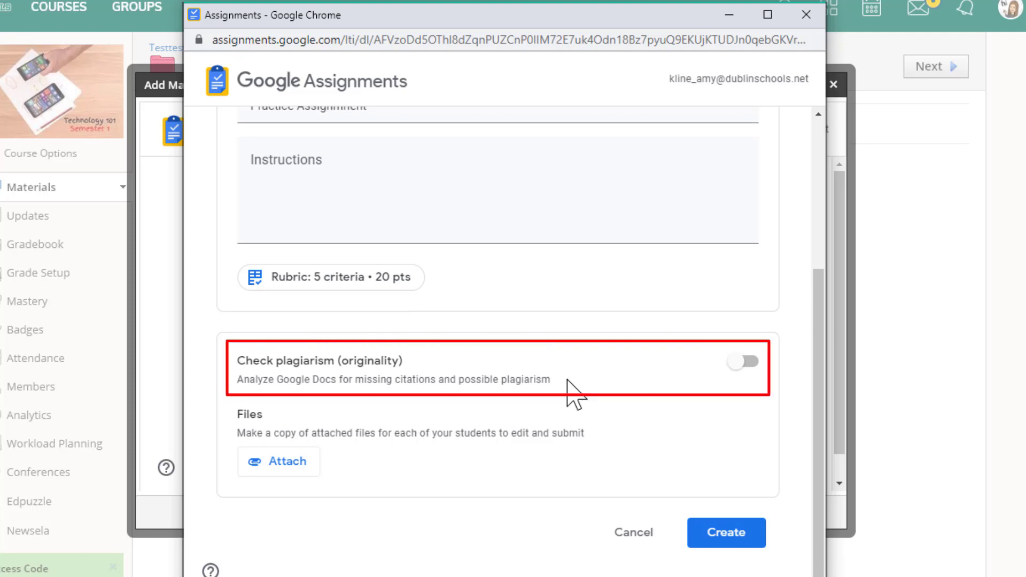
Switch on the Check plagiarism (originality) toggle and confirm enabling originality reports.
{"action": "left_click", "coordinate": [748, 363]}
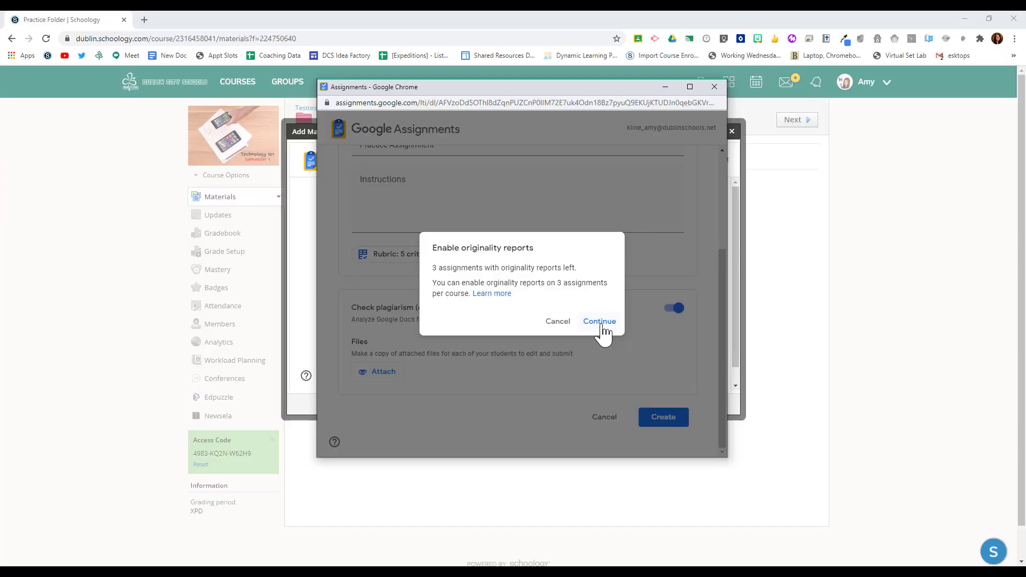
{"action": "left_click", "coordinate": [599, 322]}
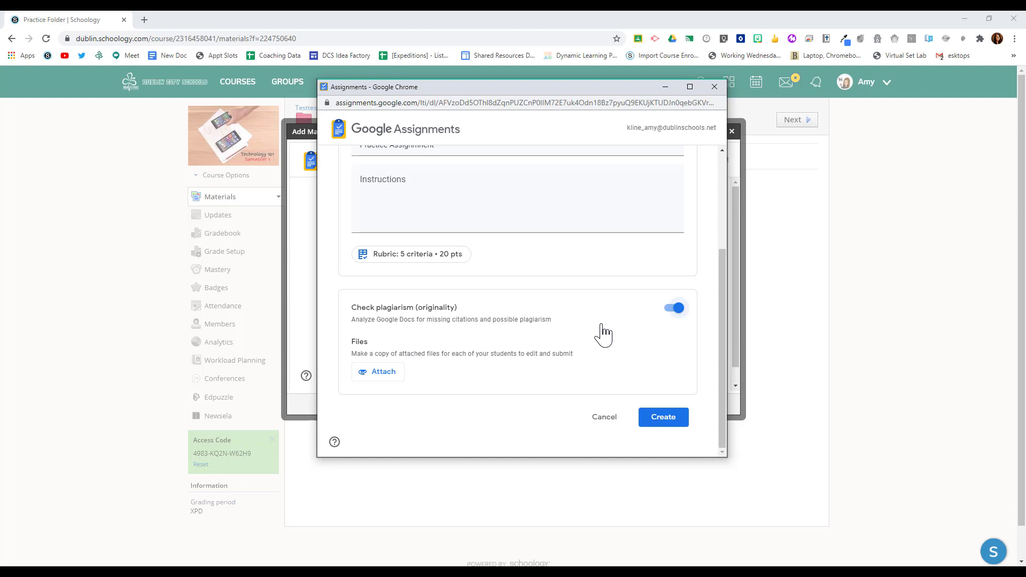
Search the Google Drive picker for 'sheets' to find the Sheets PBS file.
{"action": "left_click", "coordinate": [388, 377]}
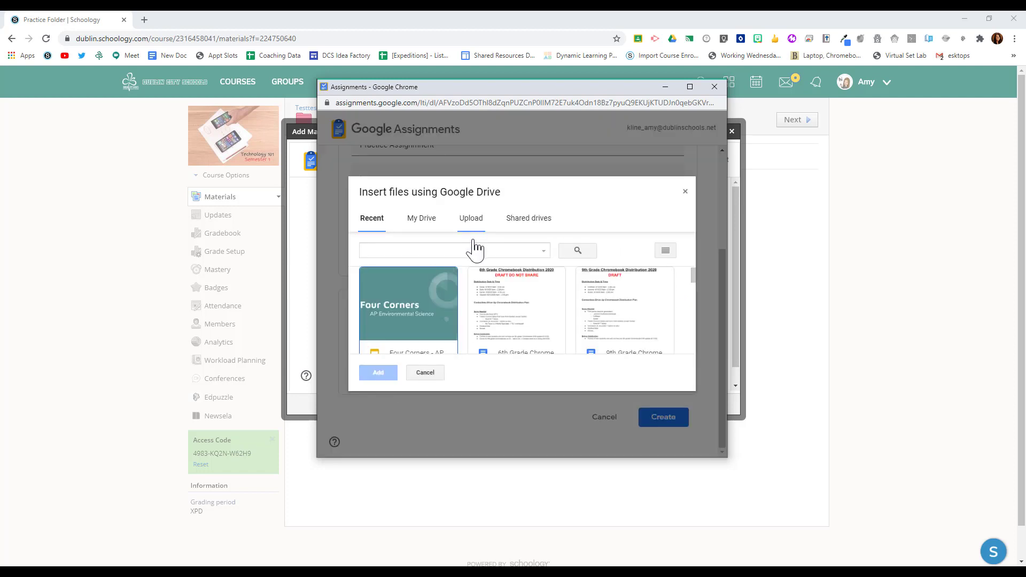
{"action": "scroll", "coordinate": [496, 299], "scroll_direction": "down", "scroll_amount": 3}
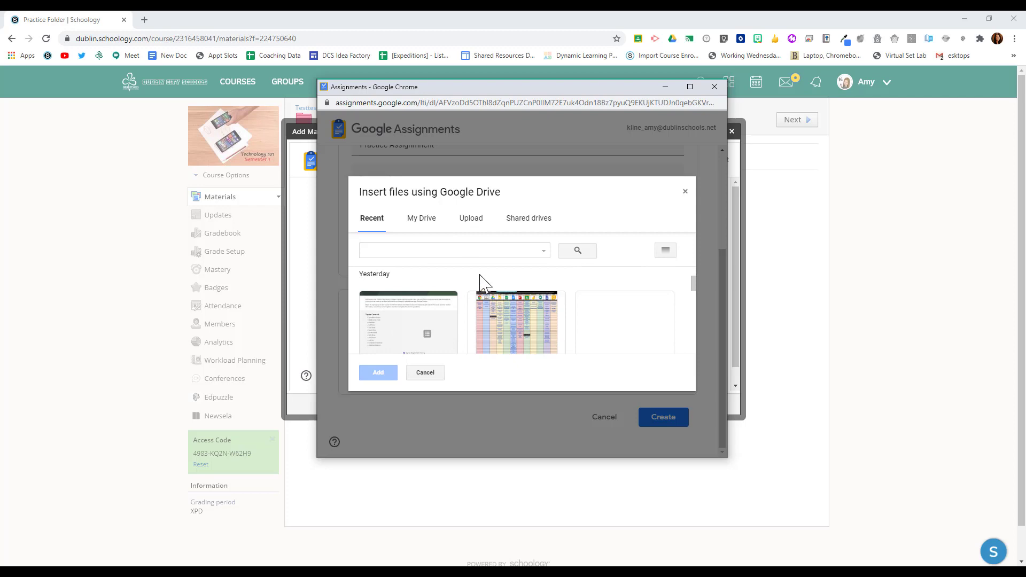
{"action": "left_click", "coordinate": [457, 246]}
{"action": "type", "text": "sheets"}
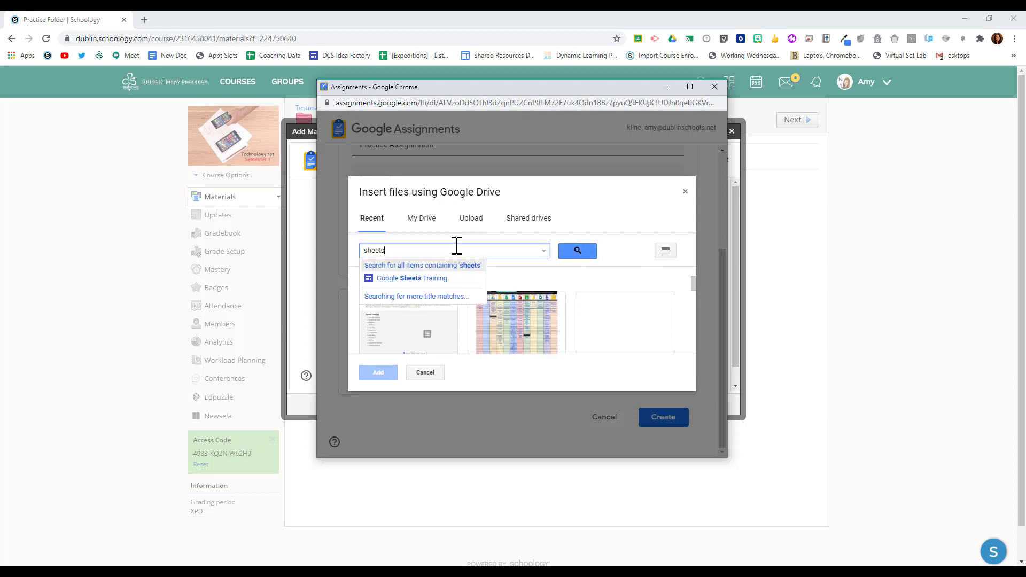
{"action": "key", "text": "Return"}
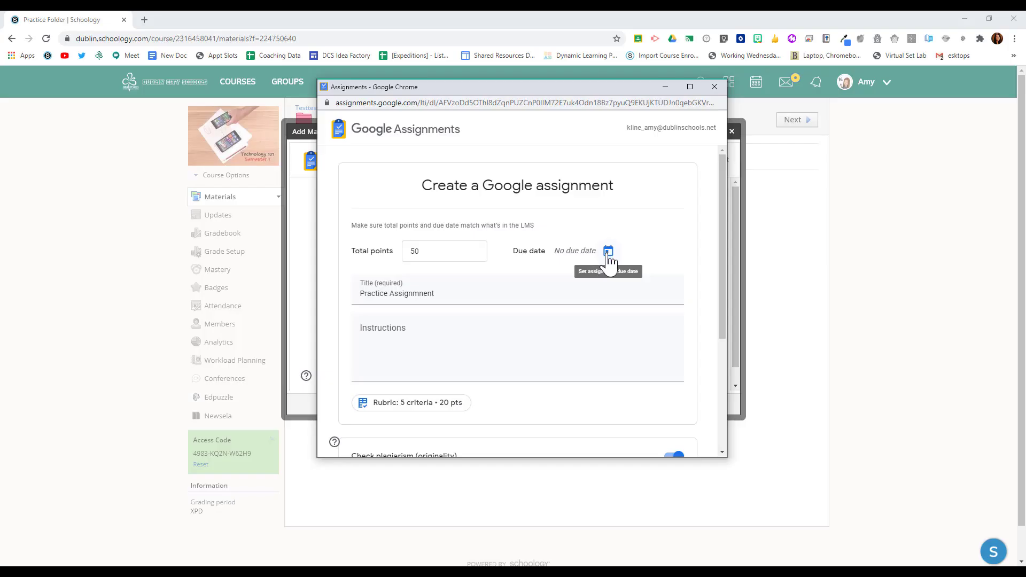
Set the due date to August 10, 11:59 PM and create Practice Assignmnent.
{"action": "left_click", "coordinate": [608, 252]}
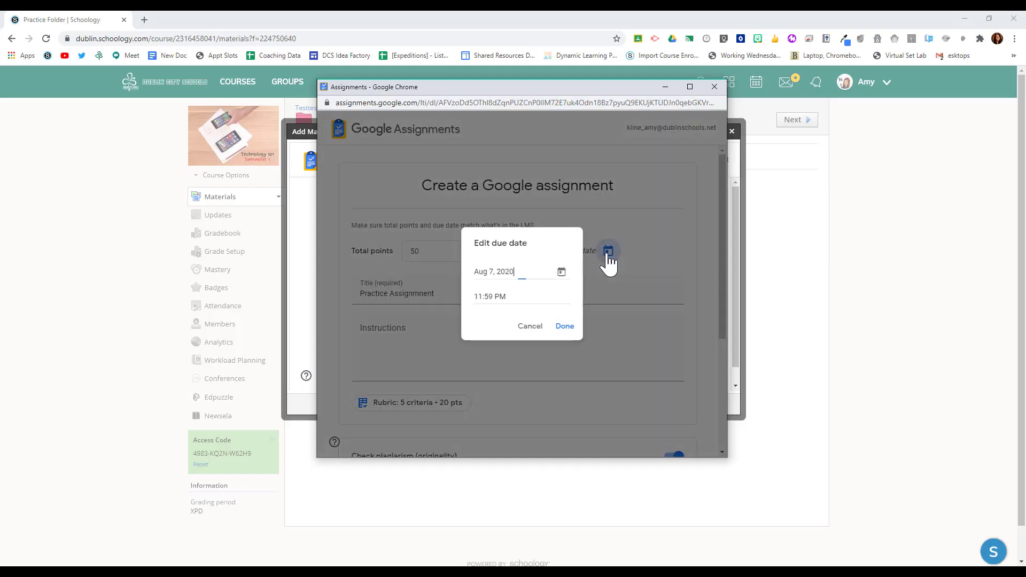
{"action": "left_click", "coordinate": [560, 272]}
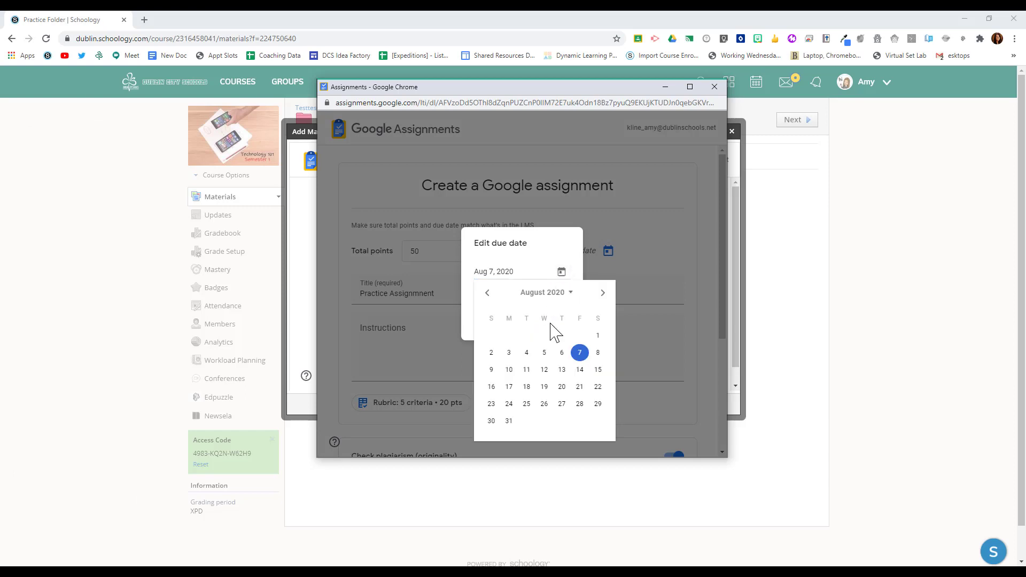
{"action": "left_click", "coordinate": [509, 369]}
{"action": "left_click", "coordinate": [564, 325]}
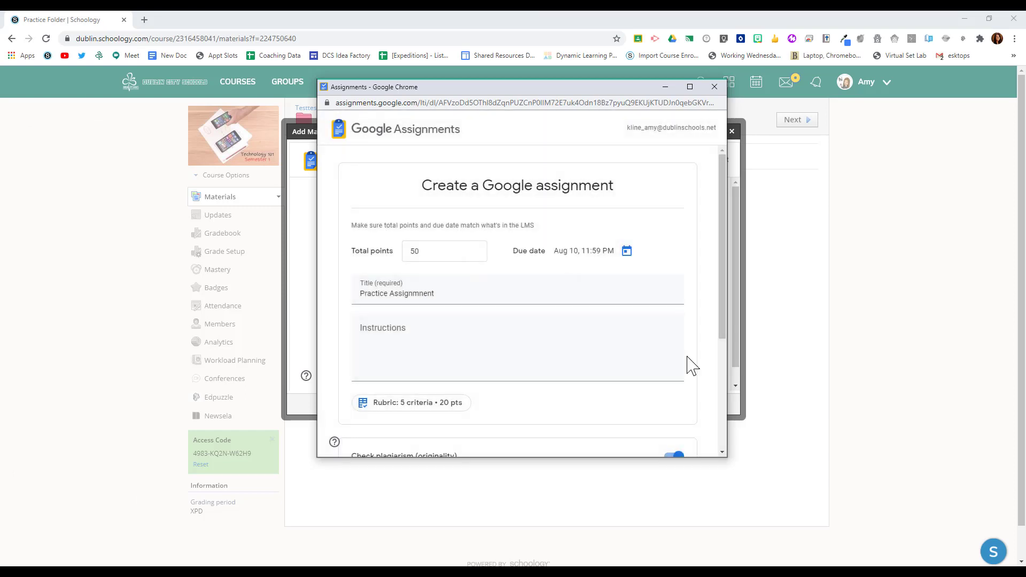
{"action": "scroll", "coordinate": [690, 364], "scroll_direction": "down", "scroll_amount": 3}
{"action": "left_click", "coordinate": [679, 424]}
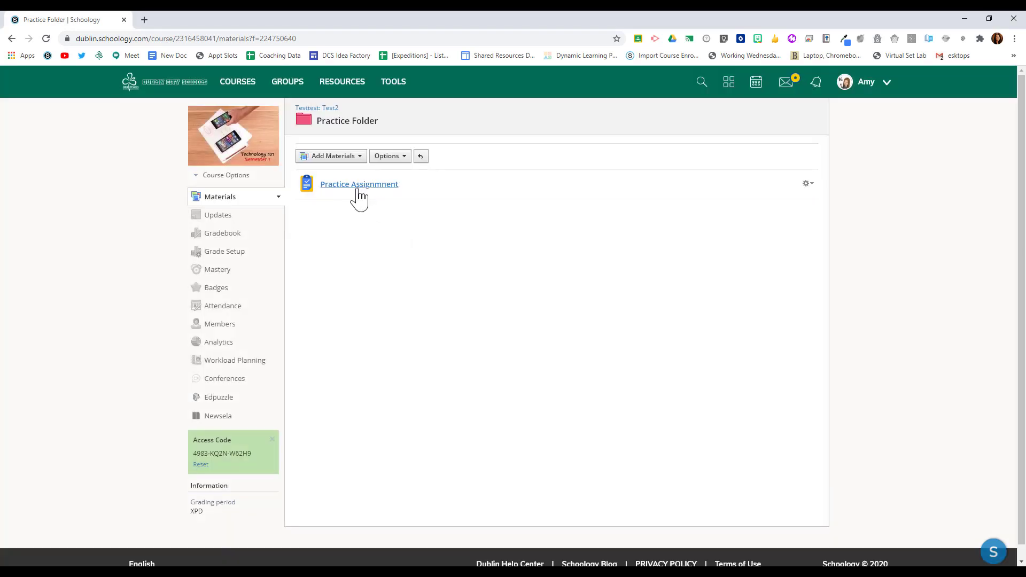
Open Practice Assignmnent from the Practice Folder in the student's incognito window.
{"action": "left_click", "coordinate": [358, 188]}
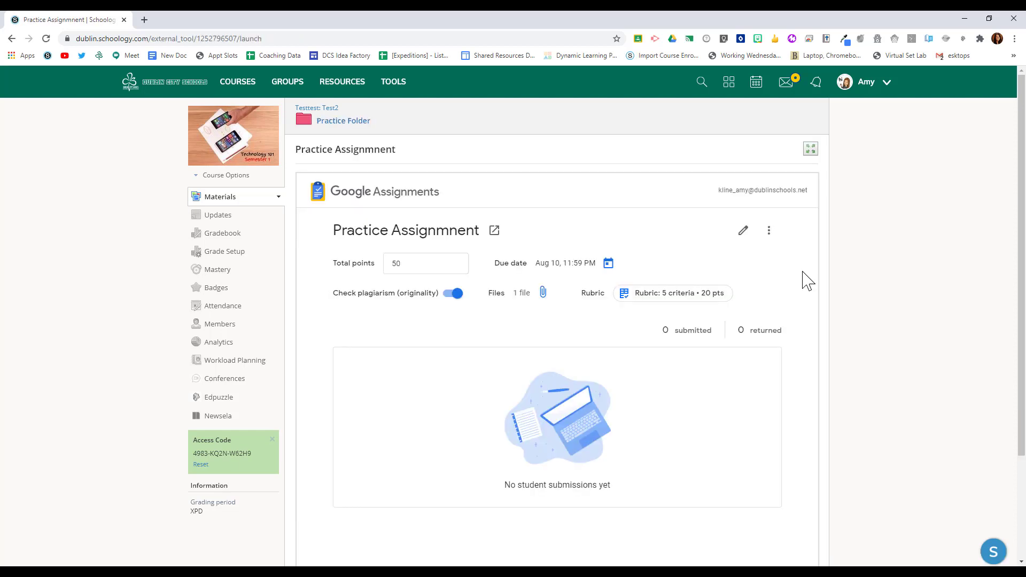
{"action": "scroll", "coordinate": [807, 281], "scroll_direction": "down", "scroll_amount": 1}
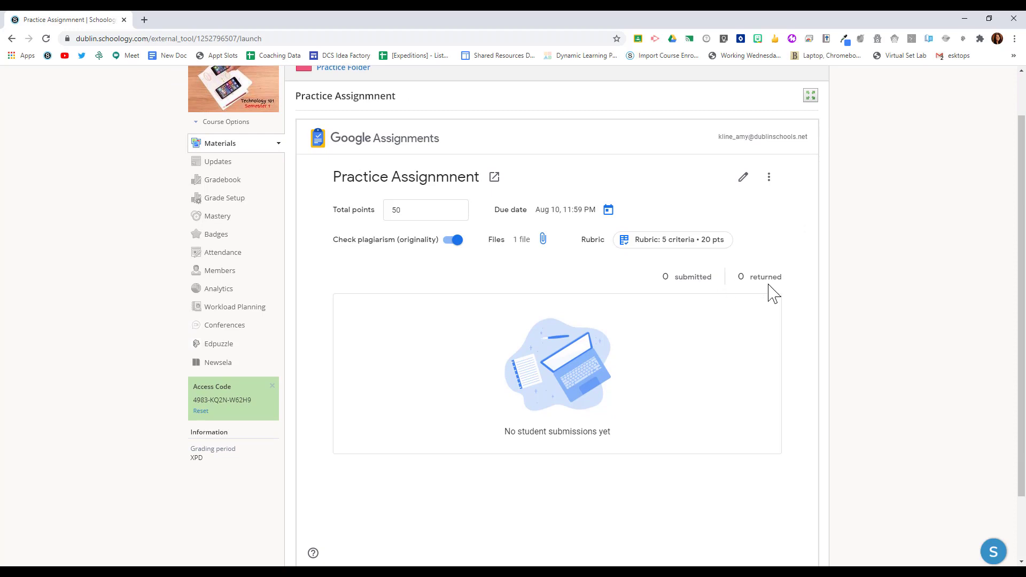
{"action": "scroll", "coordinate": [773, 294], "scroll_direction": "up", "scroll_amount": 1}
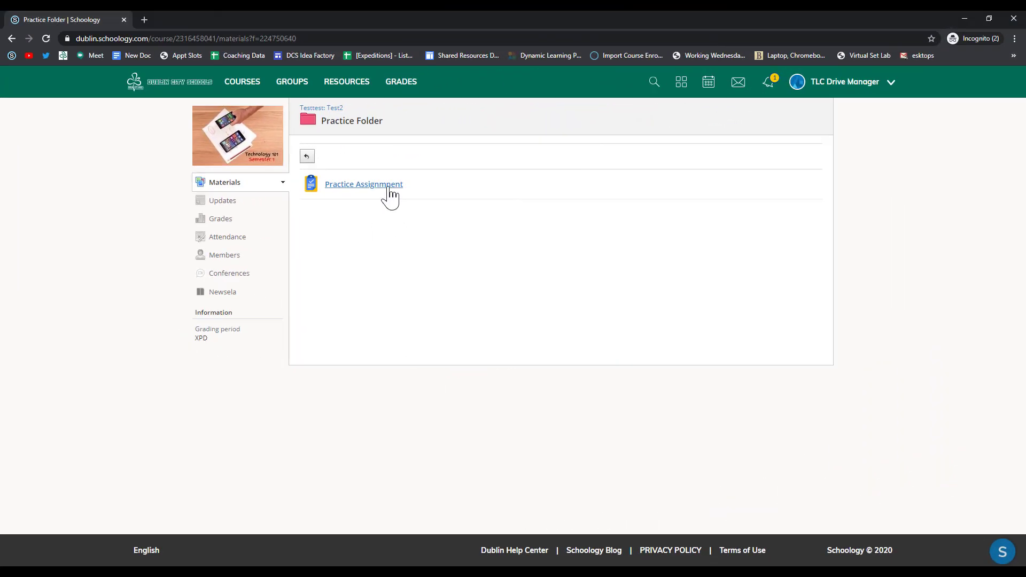
{"action": "left_click", "coordinate": [389, 187]}
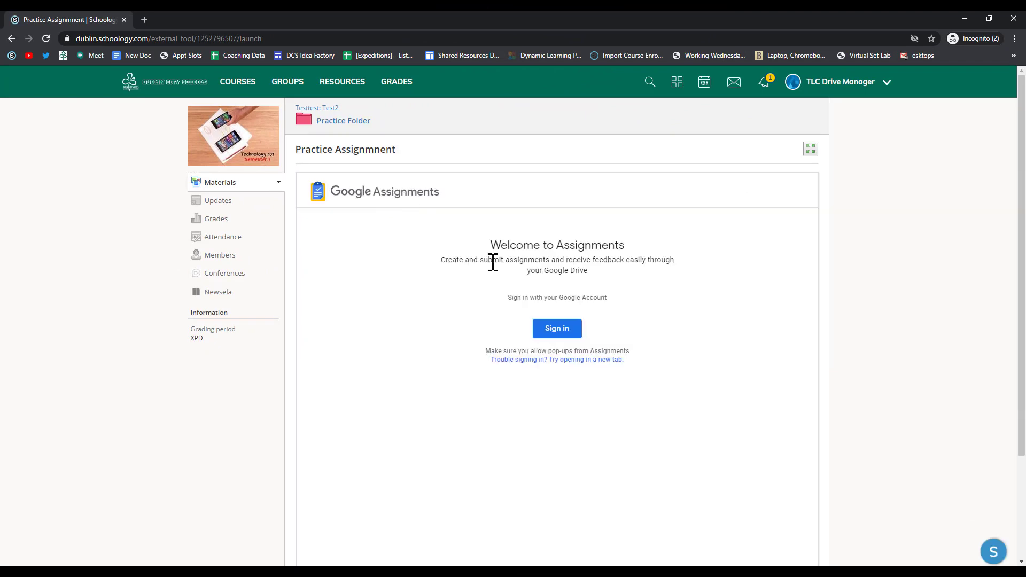
Sign in and link the student's Google account, then open Practice Assignmnent in its own tab.
{"action": "left_click", "coordinate": [566, 342]}
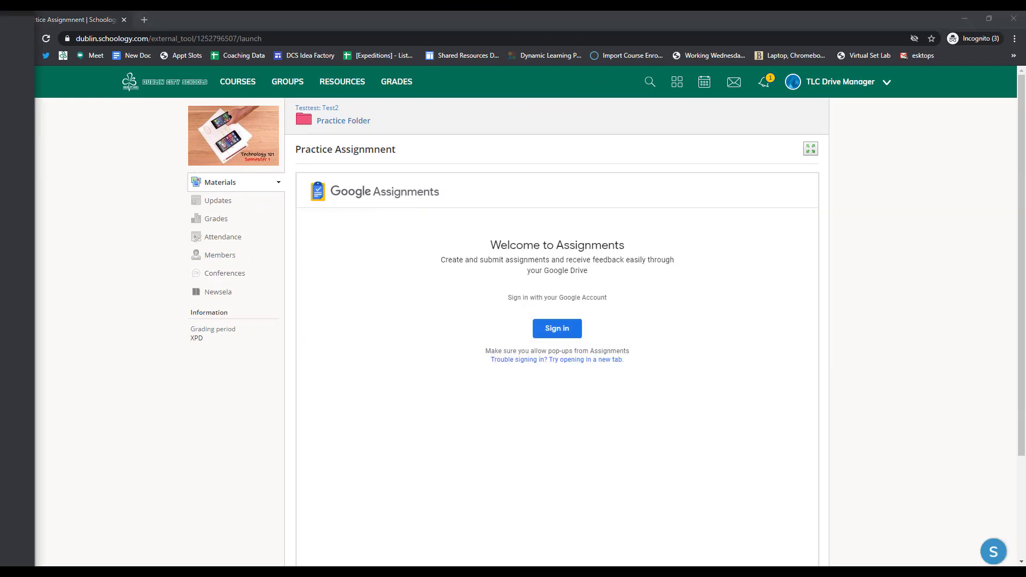
{"action": "left_click", "coordinate": [573, 336]}
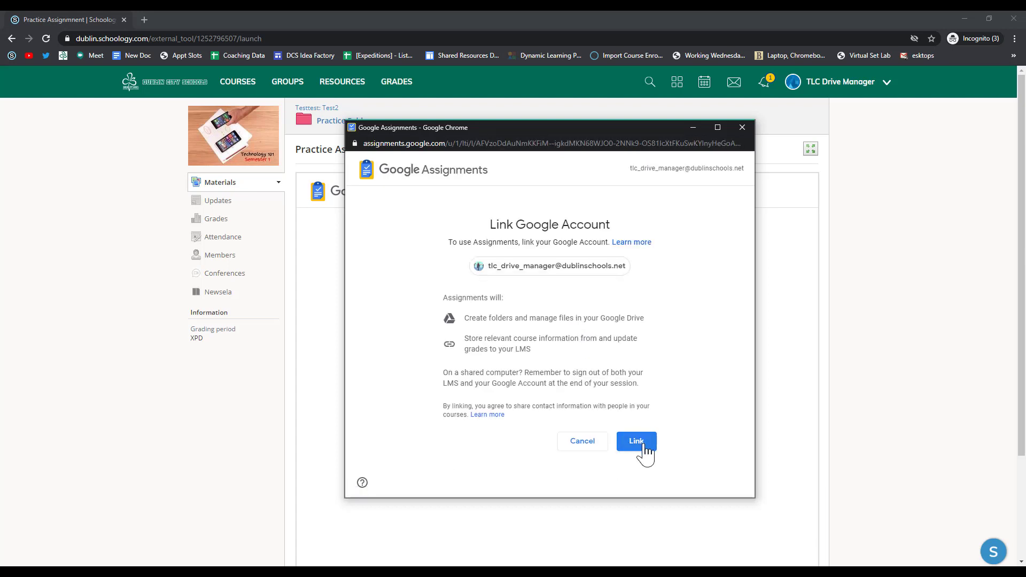
{"action": "left_click", "coordinate": [645, 445]}
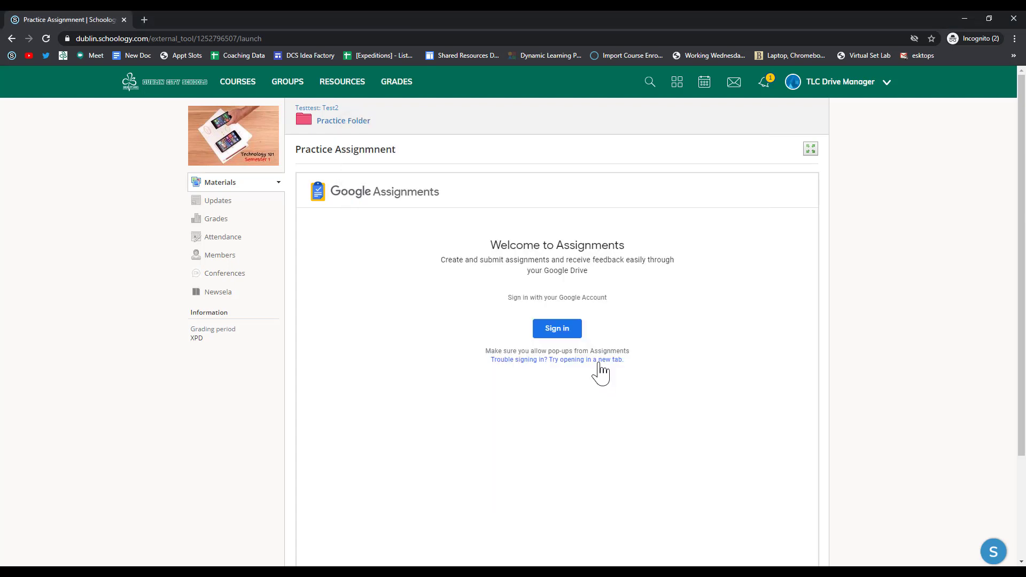
{"action": "left_click", "coordinate": [598, 369]}
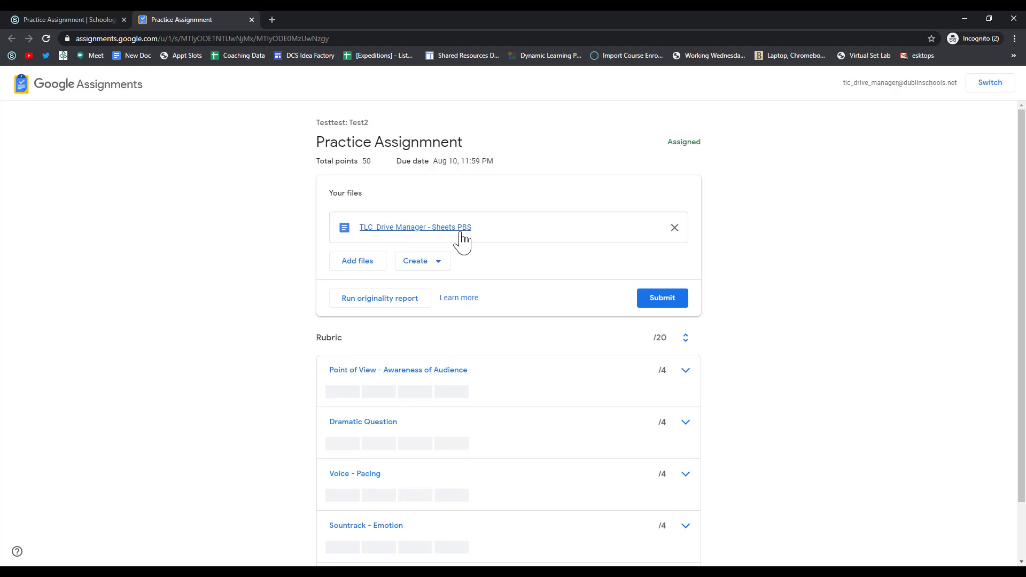
{"action": "scroll", "coordinate": [522, 371], "scroll_direction": "down", "scroll_amount": 2}
{"action": "scroll", "coordinate": [522, 371], "scroll_direction": "up", "scroll_amount": 2}
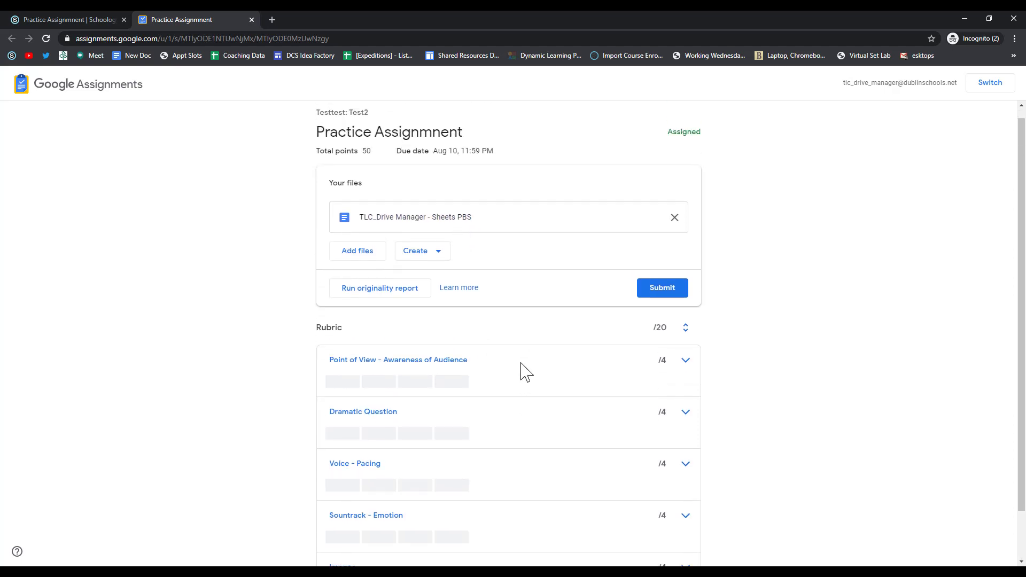
{"action": "left_click", "coordinate": [687, 371]}
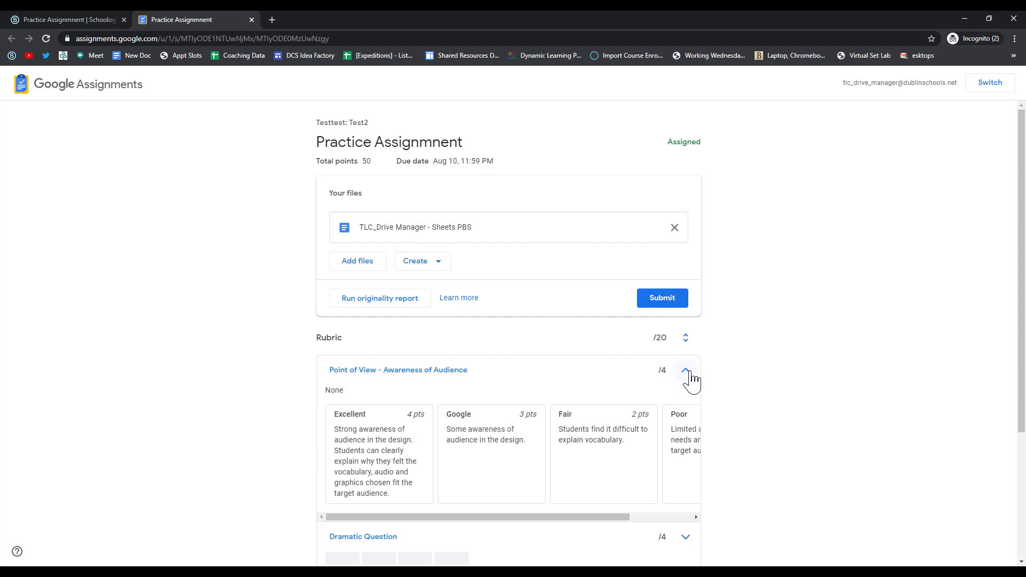
{"action": "left_click", "coordinate": [686, 371]}
{"action": "left_click", "coordinate": [686, 422]}
{"action": "left_click", "coordinate": [687, 422]}
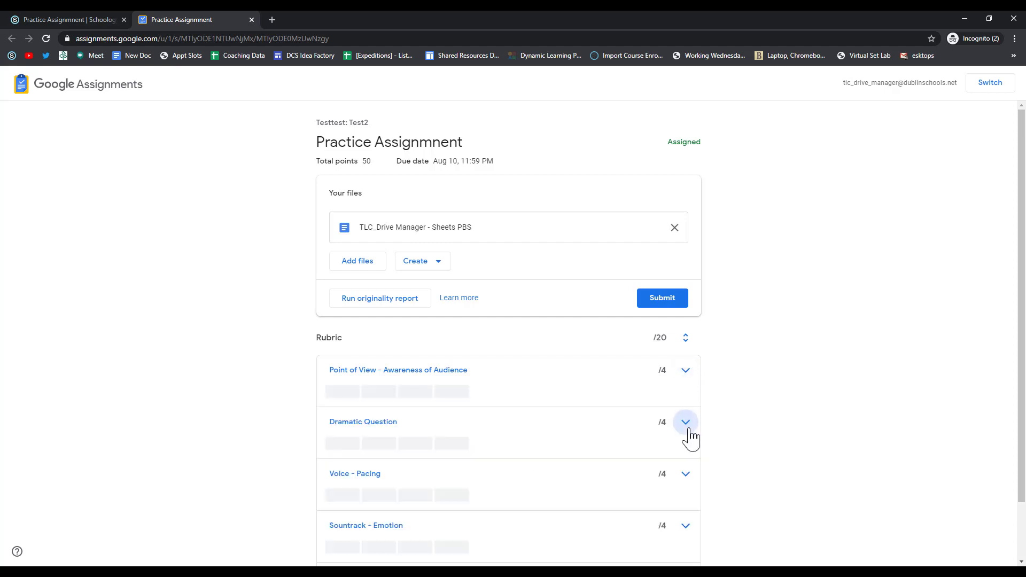
{"action": "left_click", "coordinate": [369, 270]}
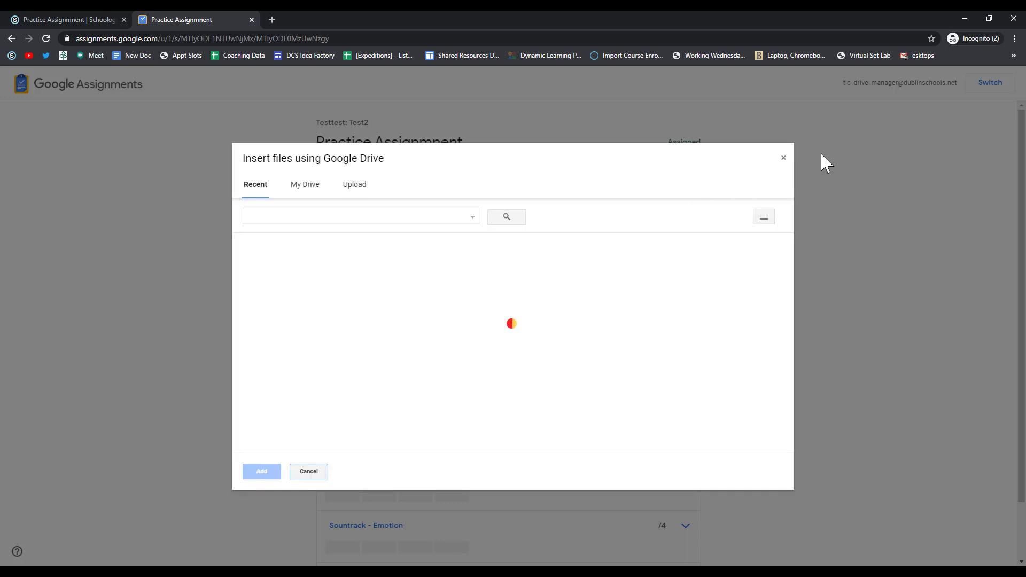
Preview the attached Sheets PBS document, then submit the assignment without an originality report.
{"action": "left_click", "coordinate": [784, 160]}
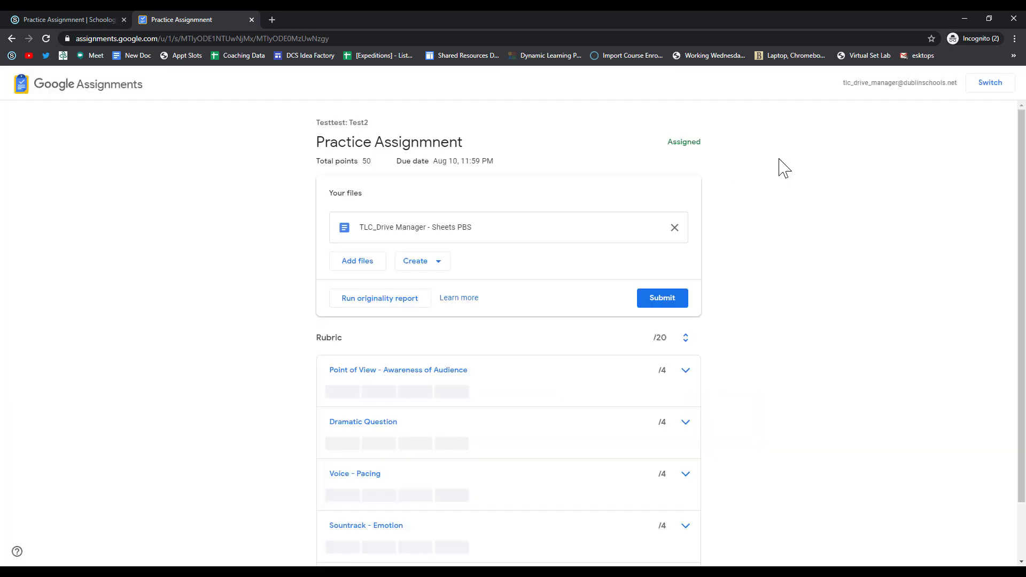
{"action": "left_click", "coordinate": [441, 264]}
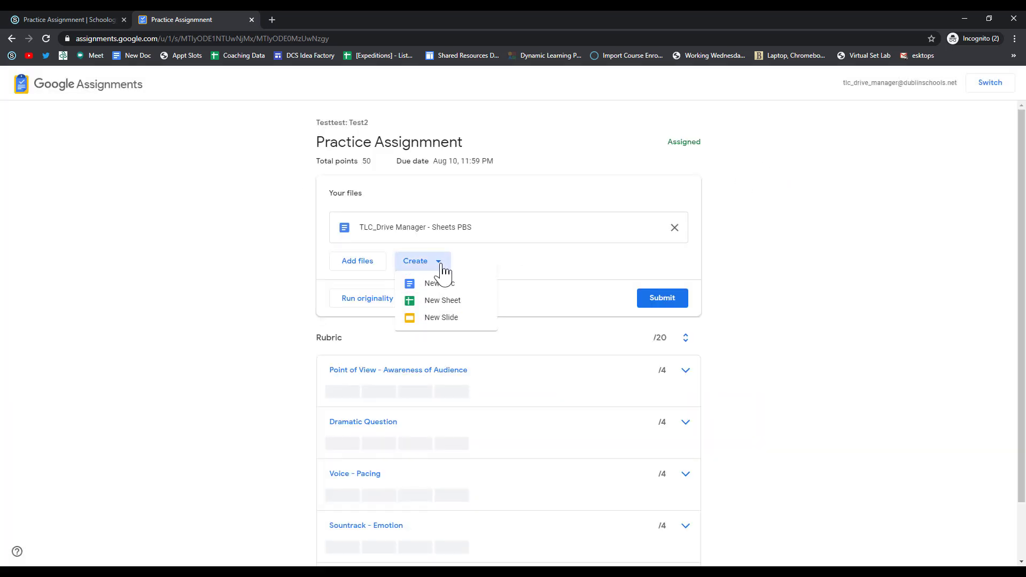
{"action": "left_click", "coordinate": [522, 297]}
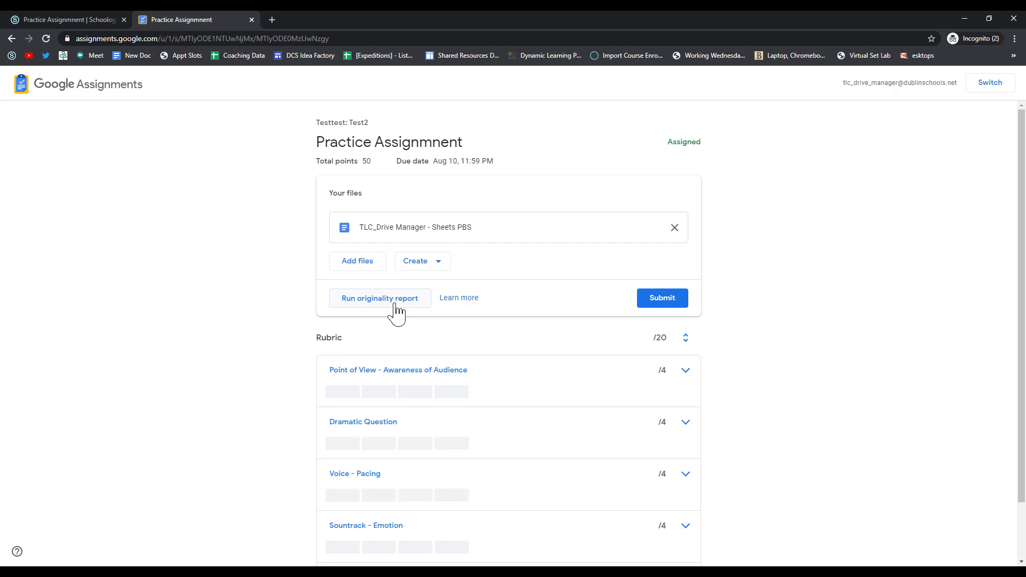
{"action": "left_click", "coordinate": [465, 228]}
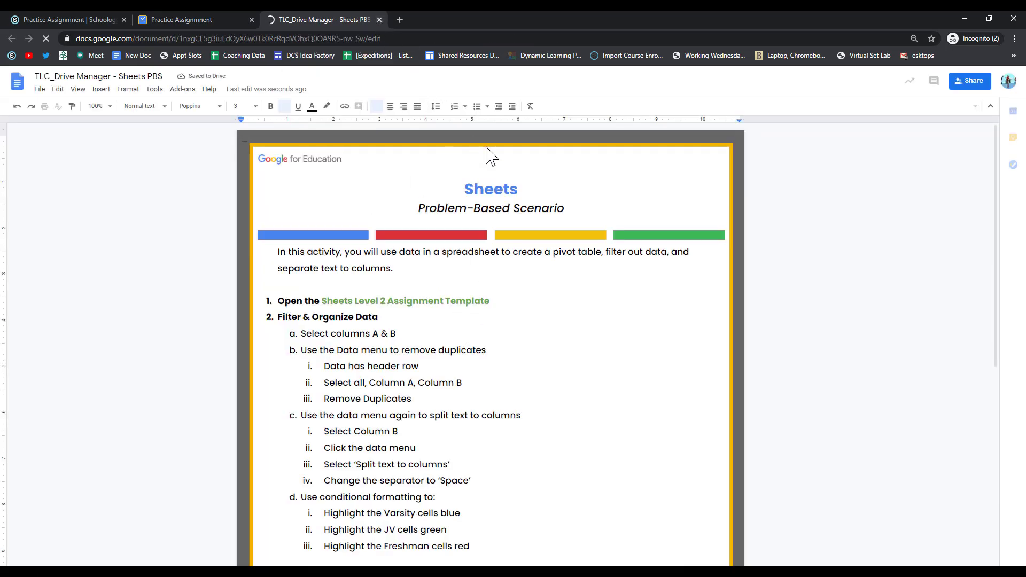
{"action": "key", "text": "ctrl+w"}
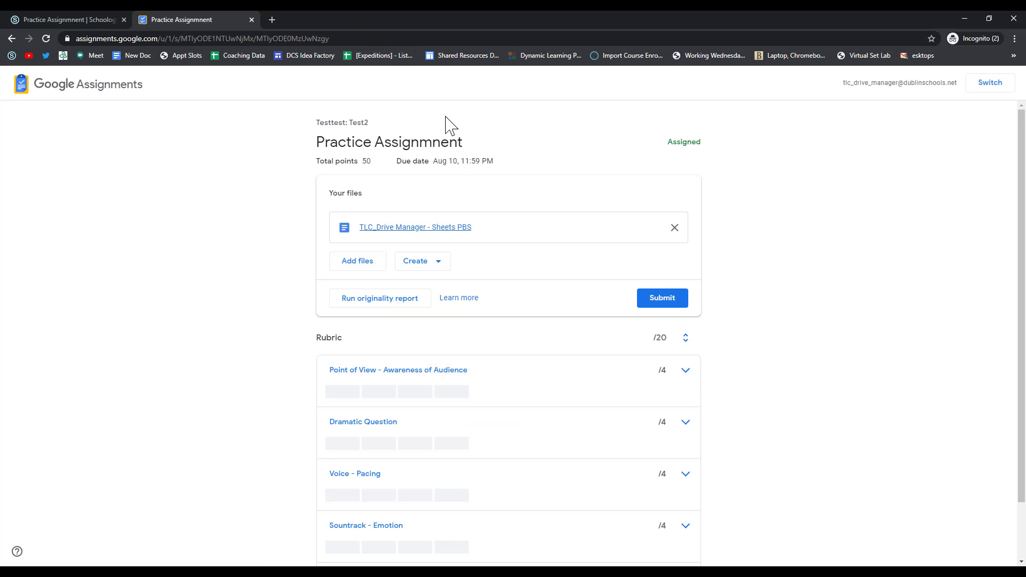
{"action": "left_click", "coordinate": [665, 305]}
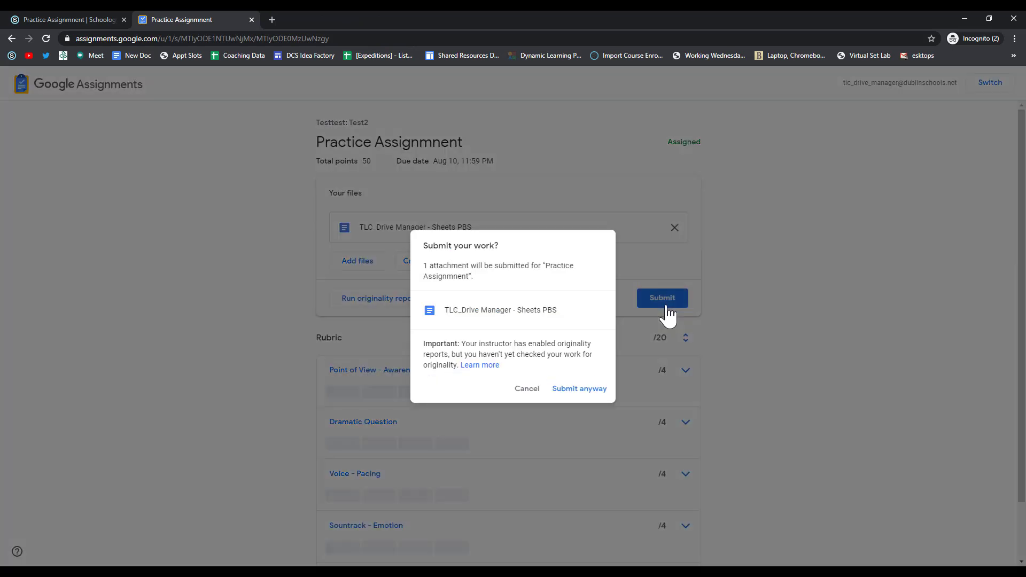
{"action": "left_click", "coordinate": [593, 397]}
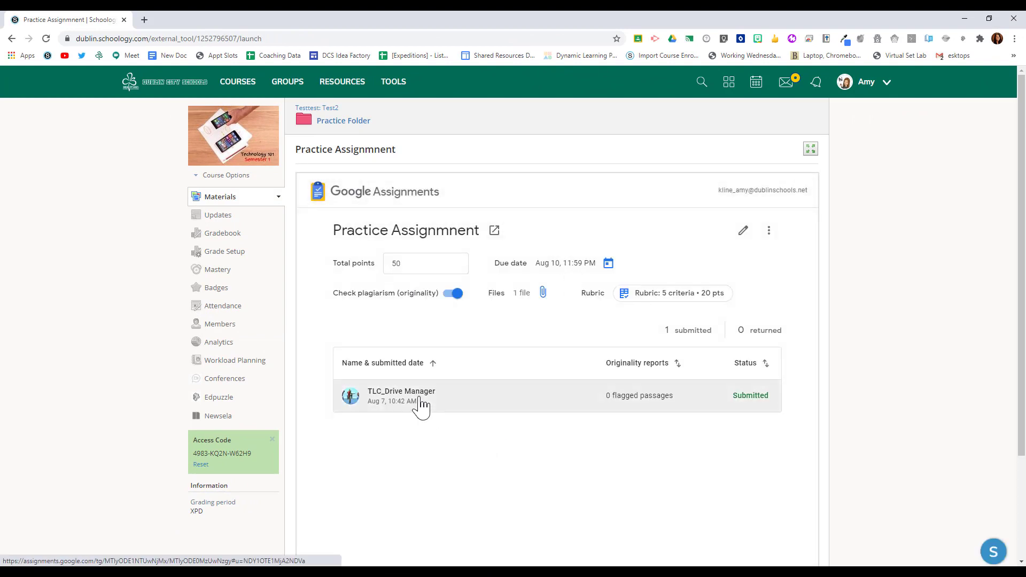
Open the student's submitted Sheets PBS document for grading, with the student list sorted by status.
{"action": "left_click", "coordinate": [421, 407]}
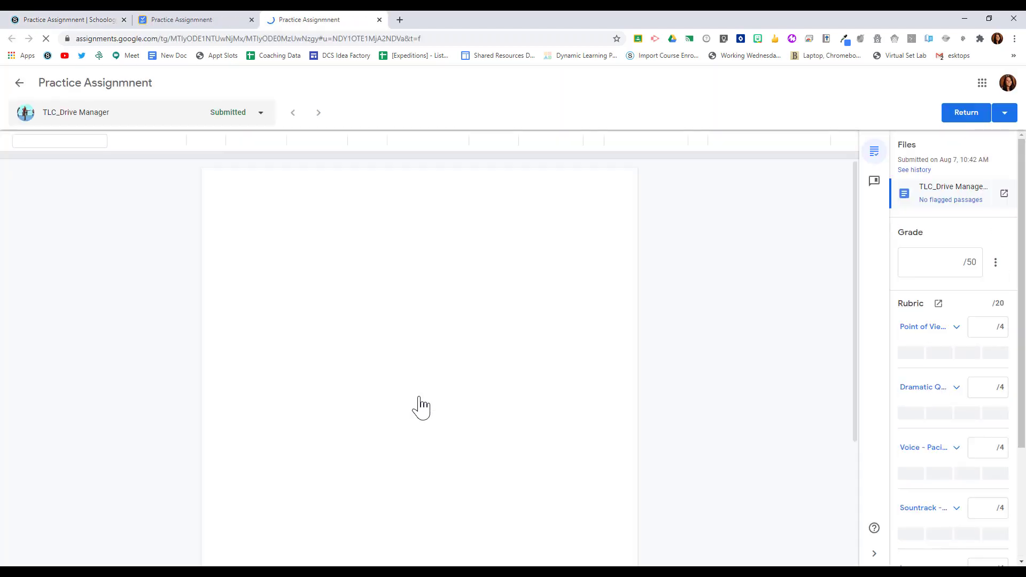
{"action": "left_click", "coordinate": [261, 115]}
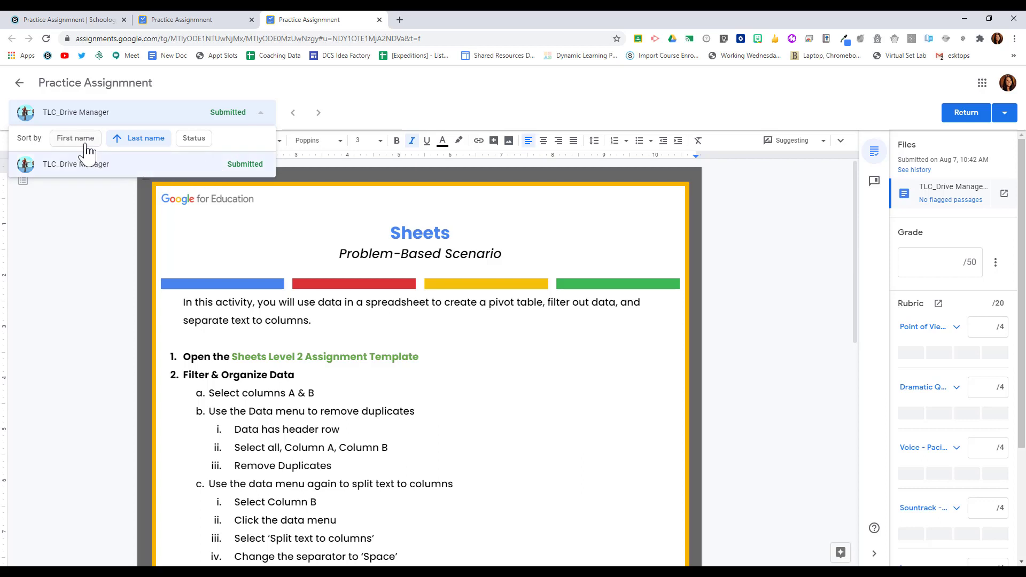
{"action": "left_click", "coordinate": [194, 139]}
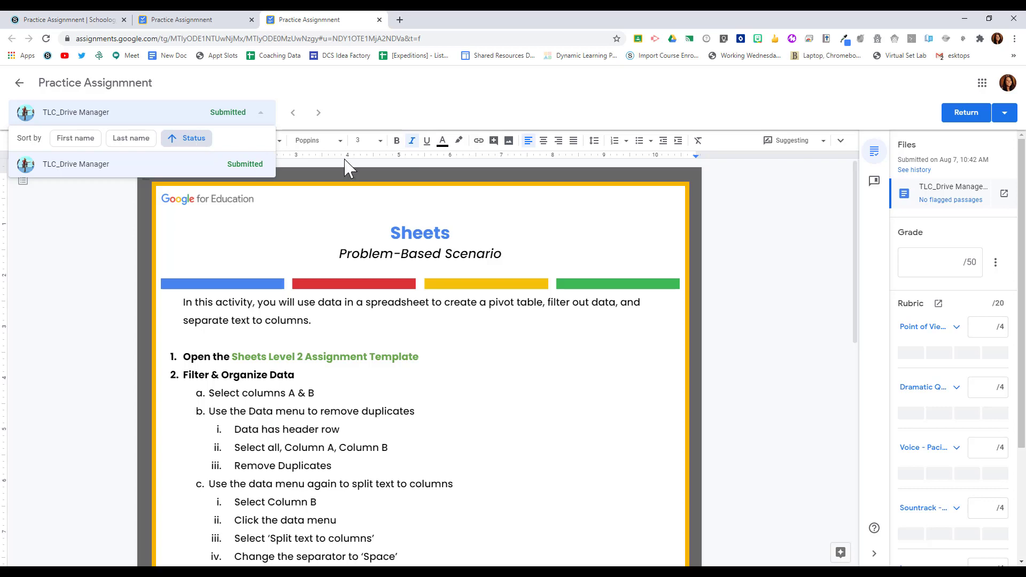
{"action": "left_click", "coordinate": [785, 191]}
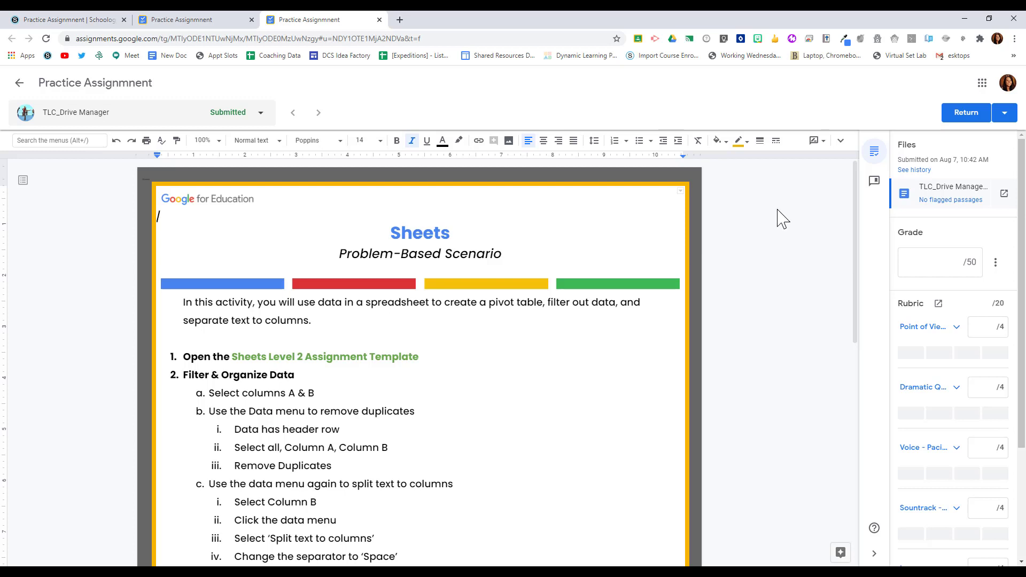
Score the rubric: Point of View 4, Voice 4, Soundtrack 3 and Images 3 points.
{"action": "left_click", "coordinate": [914, 355]}
{"action": "left_click", "coordinate": [939, 414]}
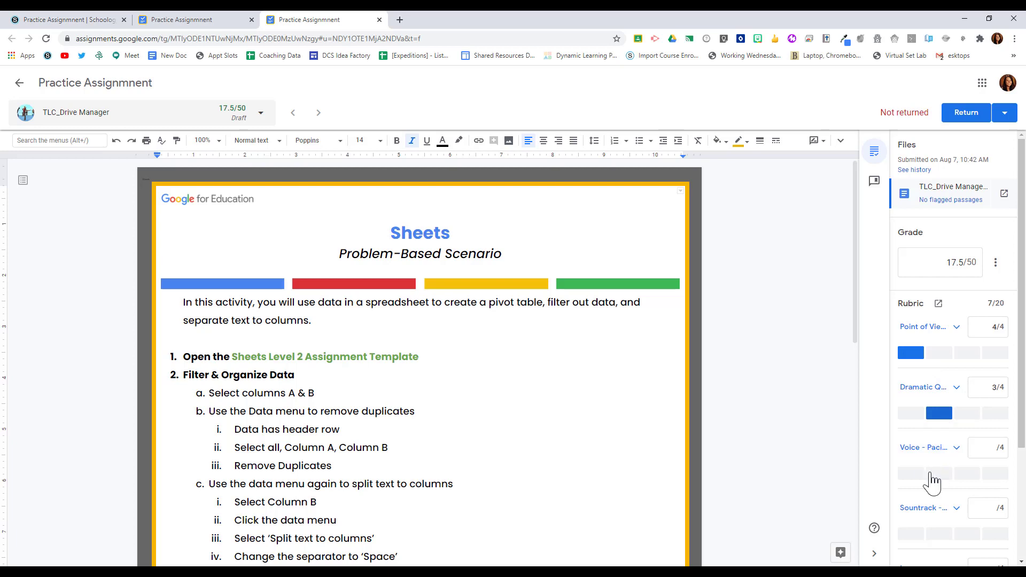
{"action": "left_click", "coordinate": [914, 474]}
{"action": "left_click", "coordinate": [939, 534]}
{"action": "scroll", "coordinate": [941, 529], "scroll_direction": "down", "scroll_amount": 1}
{"action": "left_click", "coordinate": [936, 520]}
{"action": "scroll", "coordinate": [939, 513], "scroll_direction": "down", "scroll_amount": 4}
{"action": "left_click", "coordinate": [942, 473]}
{"action": "scroll", "coordinate": [963, 428], "scroll_direction": "up", "scroll_amount": 1}
{"action": "scroll", "coordinate": [968, 422], "scroll_direction": "up", "scroll_amount": 5}
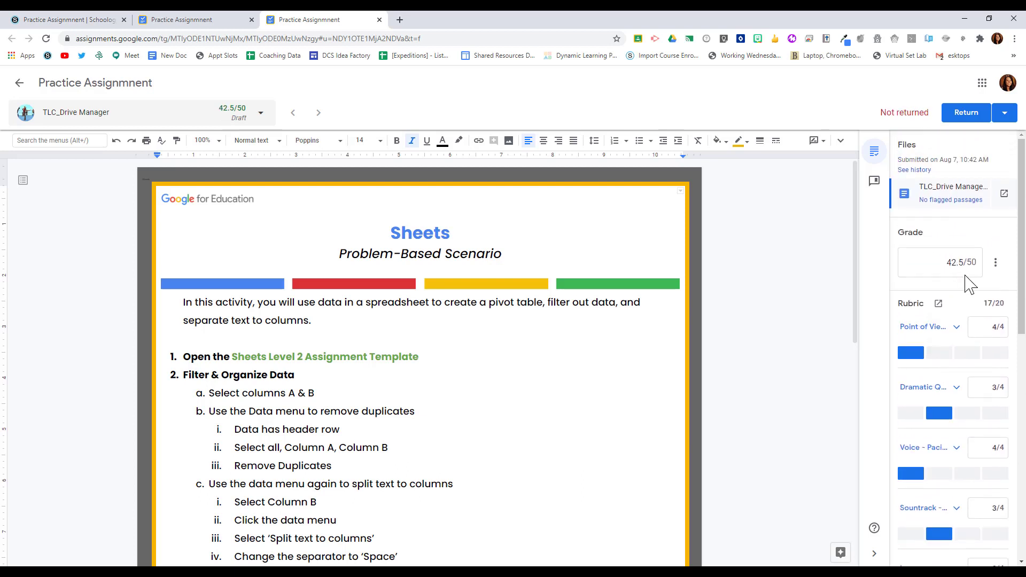
Check the submission's originality report, which shows no flagged passages, then close it.
{"action": "left_click", "coordinate": [950, 201]}
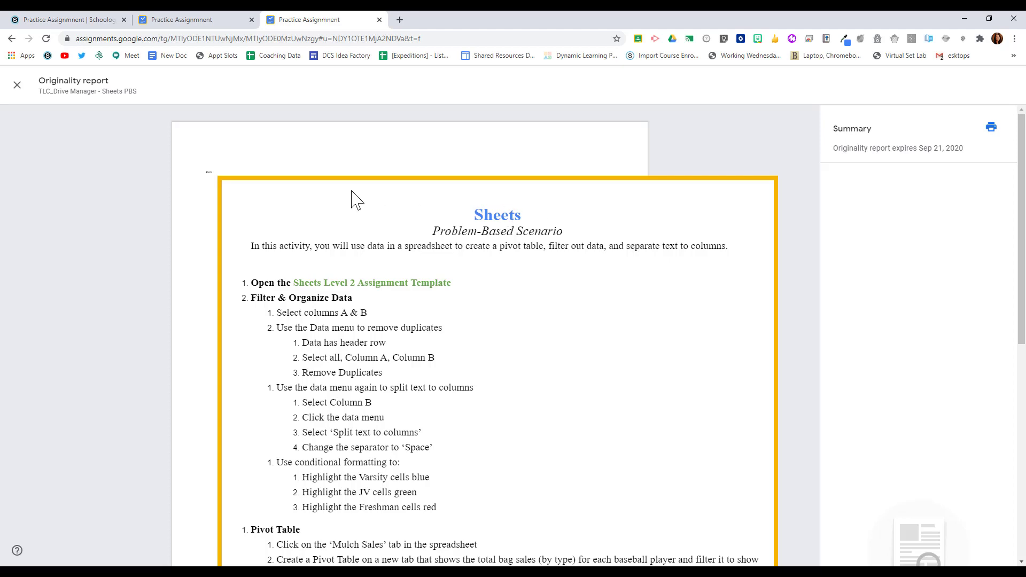
{"action": "left_click", "coordinate": [17, 86]}
{"action": "left_click", "coordinate": [17, 86]}
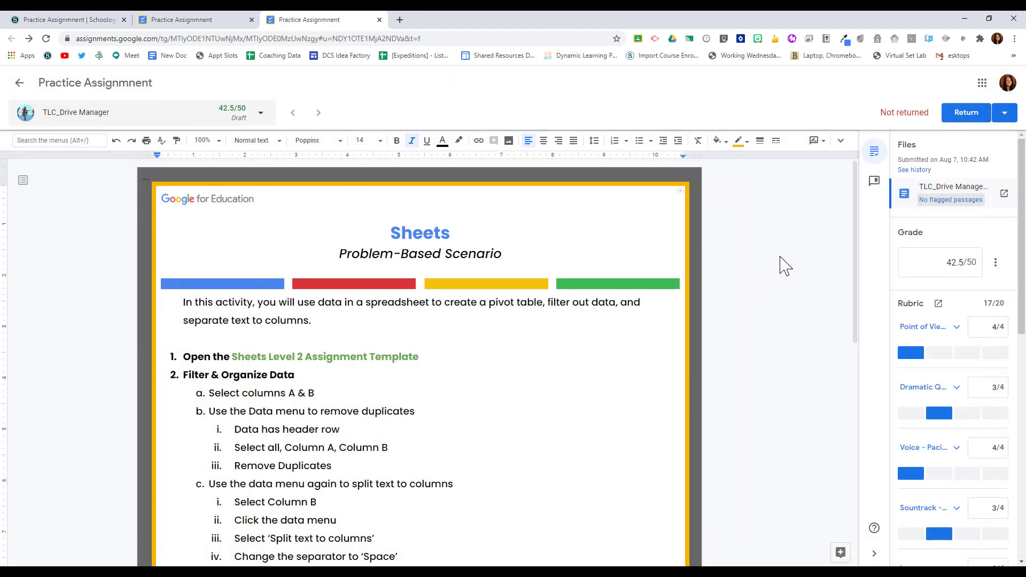
{"action": "left_click", "coordinate": [260, 114]}
{"action": "left_click", "coordinate": [261, 114]}
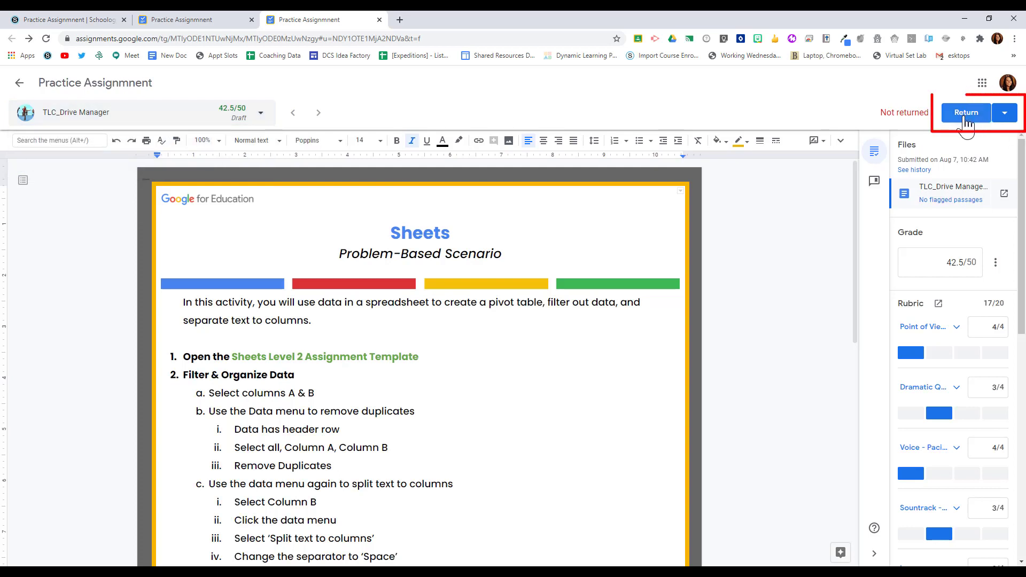
Return the student's 42.5/50 submission using Return multiple submissions.
{"action": "left_click", "coordinate": [1012, 120]}
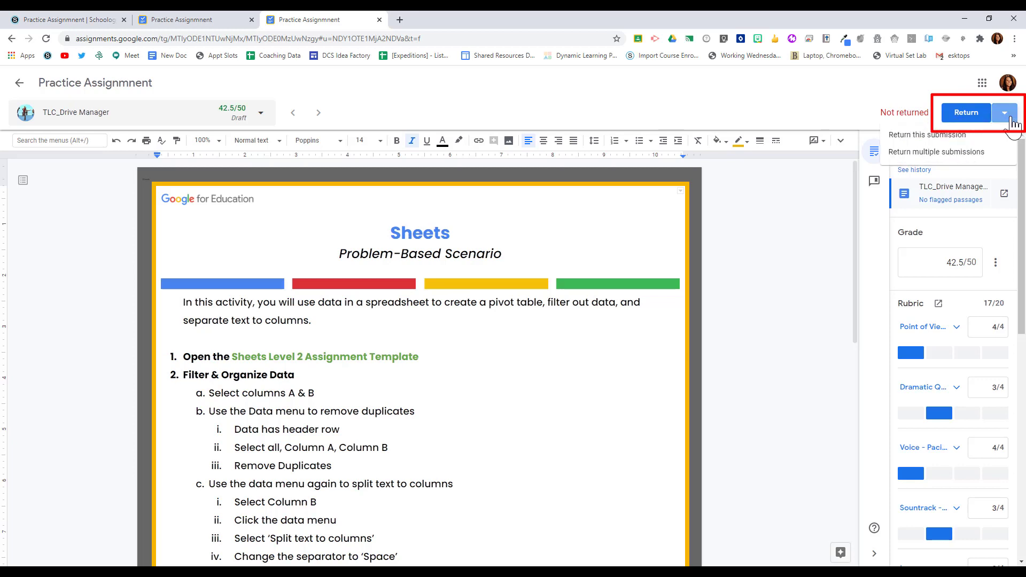
{"action": "left_click", "coordinate": [999, 154]}
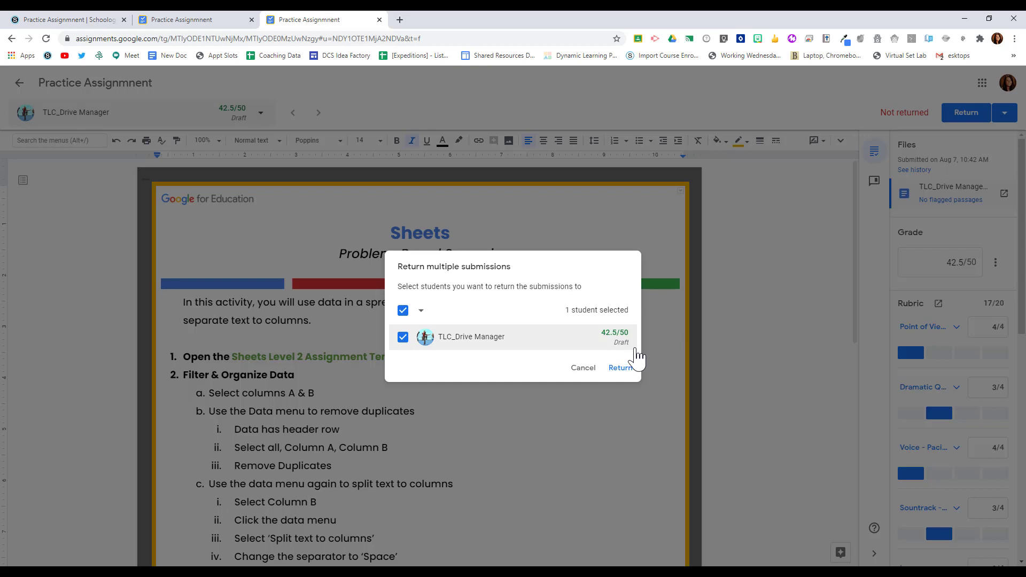
{"action": "left_click", "coordinate": [621, 368]}
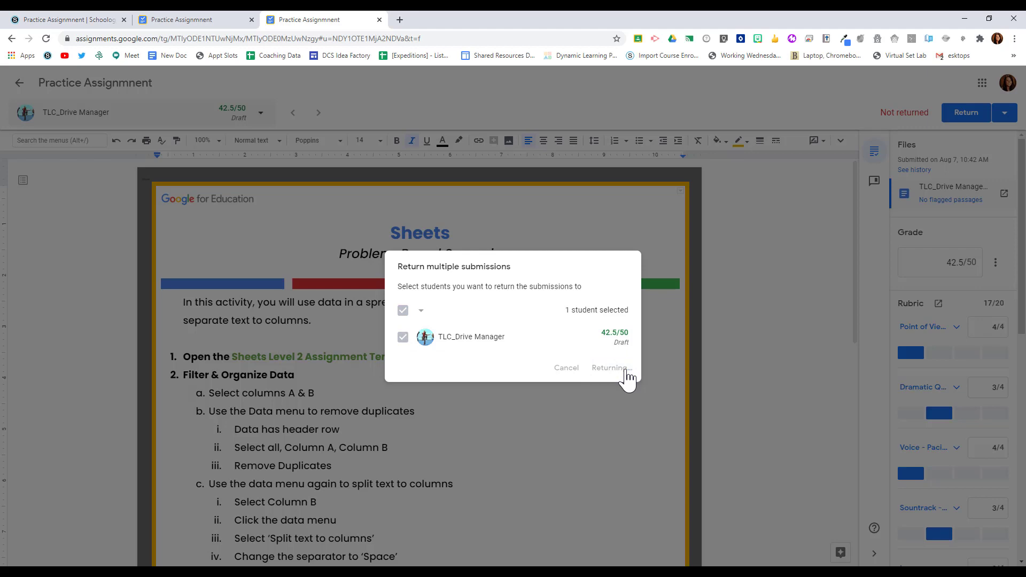
{"action": "scroll", "coordinate": [937, 327], "scroll_direction": "down", "scroll_amount": 10}
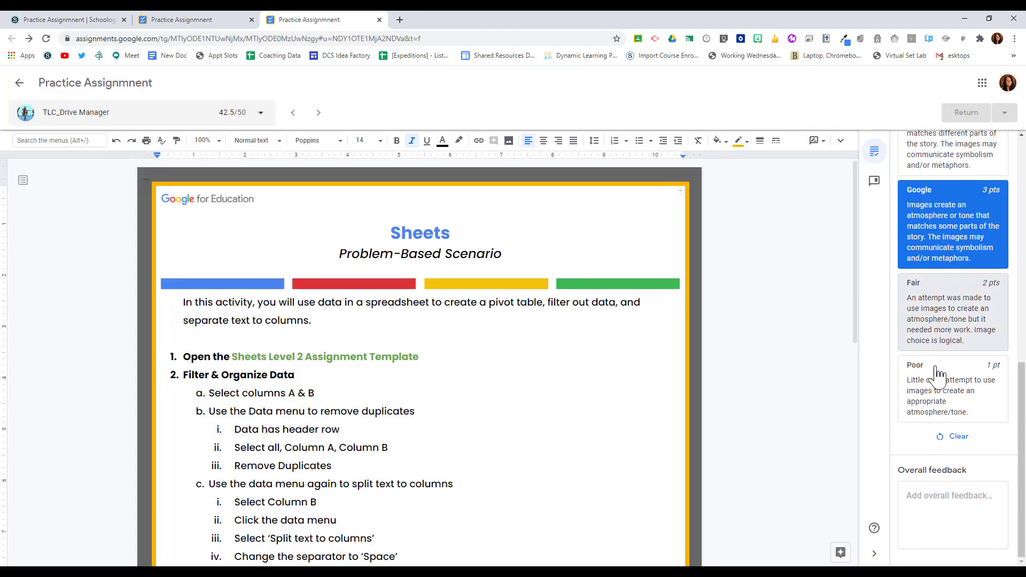
Look through the comment bank and overall feedback, then close the grading tabs with Ctrl+W.
{"action": "left_click", "coordinate": [927, 504]}
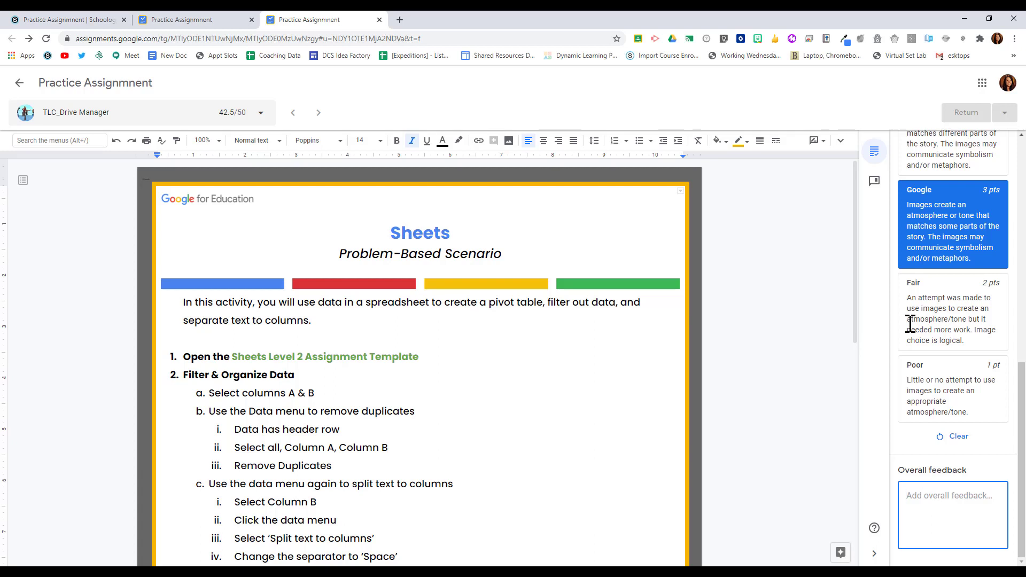
{"action": "left_click", "coordinate": [874, 182]}
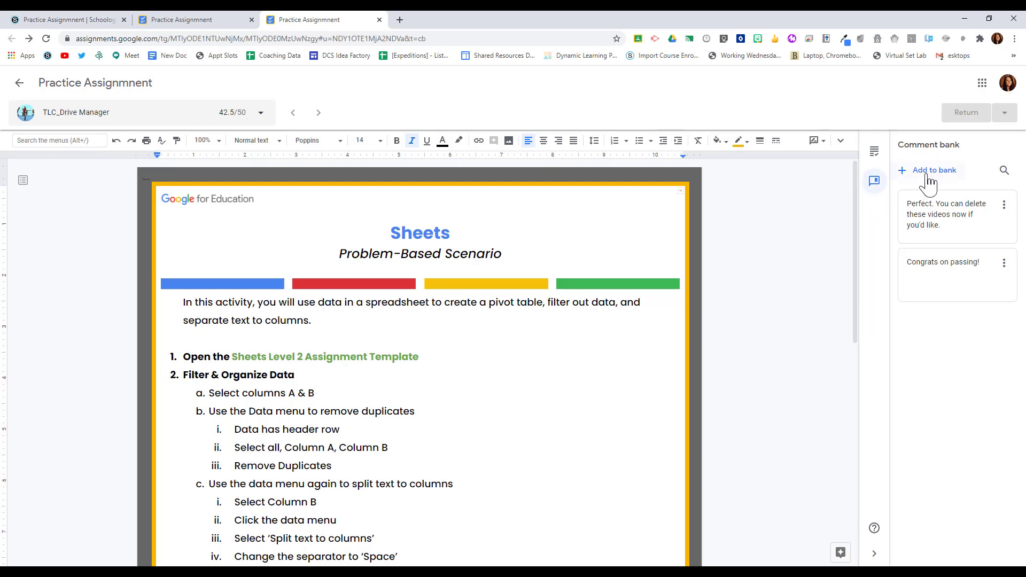
{"action": "left_click", "coordinate": [875, 152]}
{"action": "left_click", "coordinate": [942, 502]}
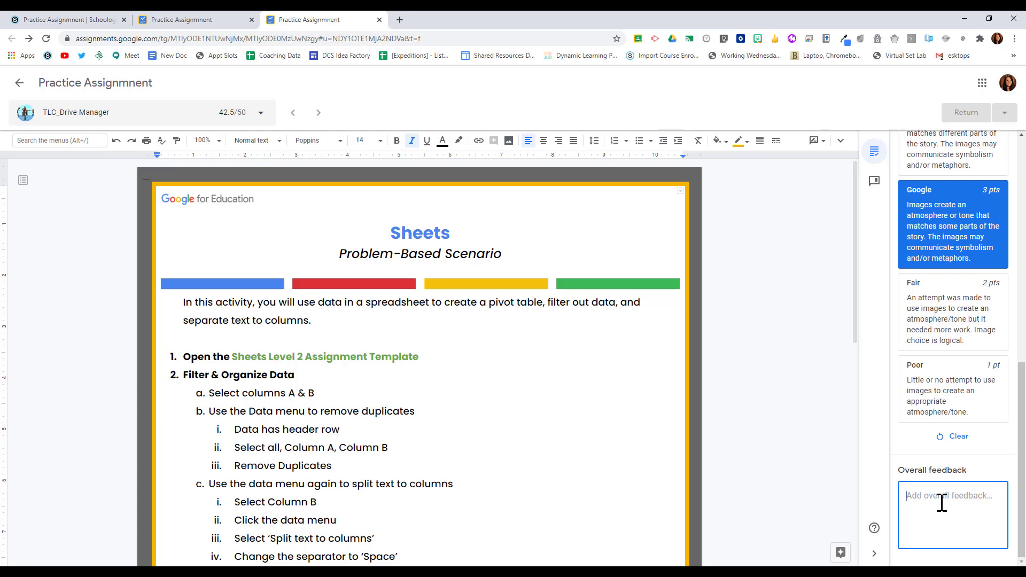
{"action": "key", "text": "ctrl+w"}
{"action": "key", "text": "ctrl+w"}
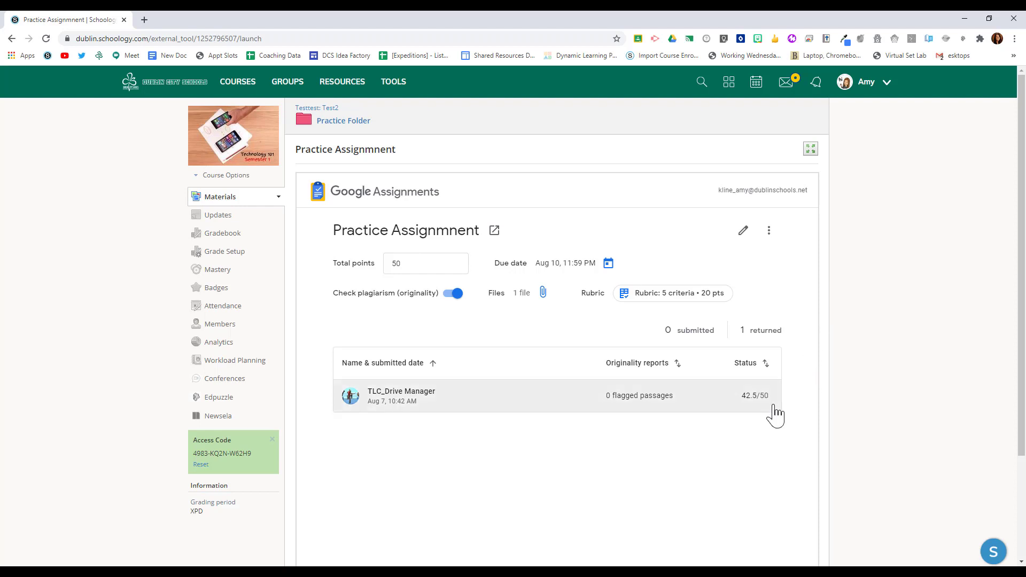
Set Practice Assignment's grading category to Homework, save, and open the course Gradebook.
{"action": "key", "text": "alt+Left"}
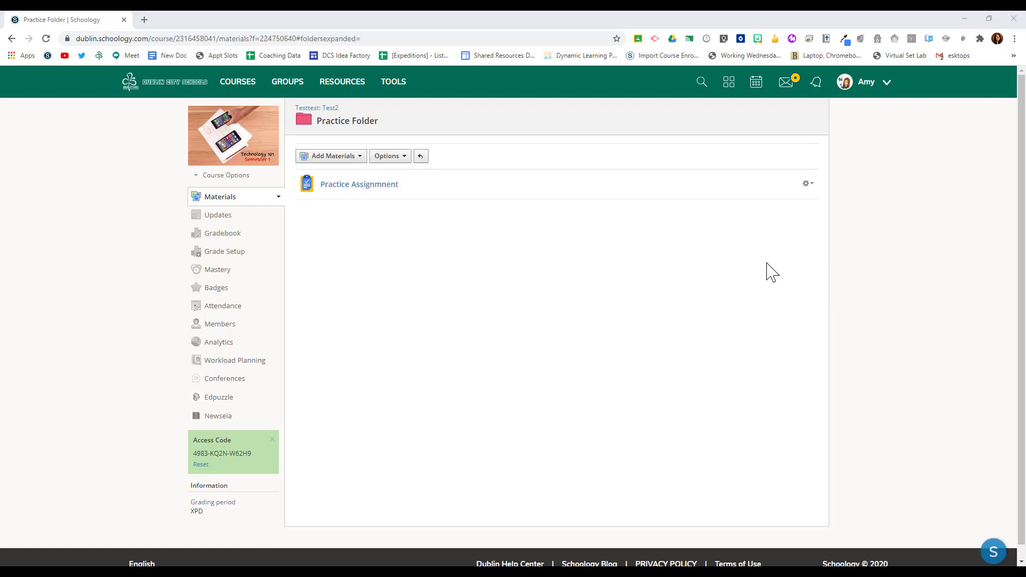
{"action": "left_click", "coordinate": [808, 184]}
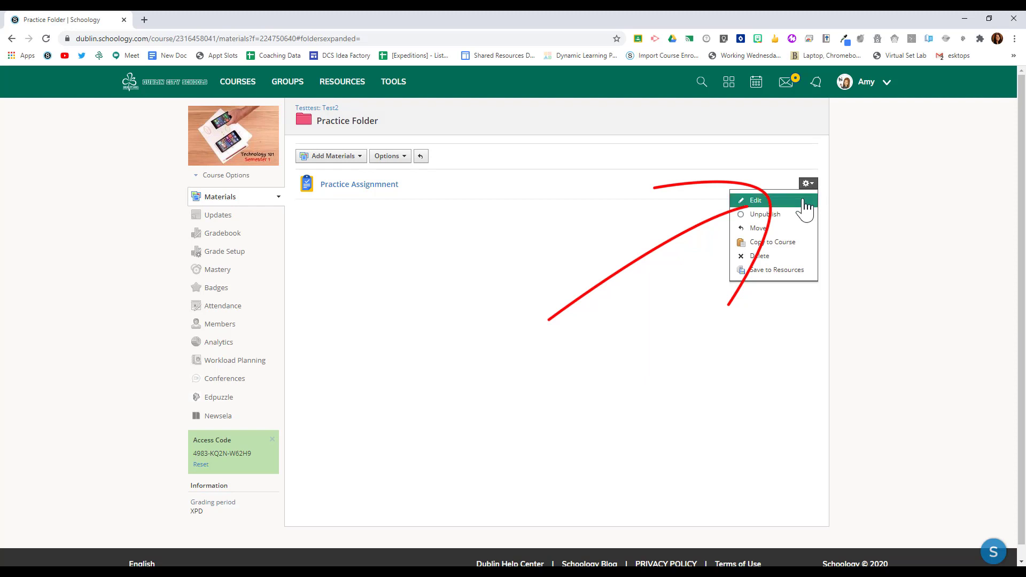
{"action": "left_click", "coordinate": [803, 201]}
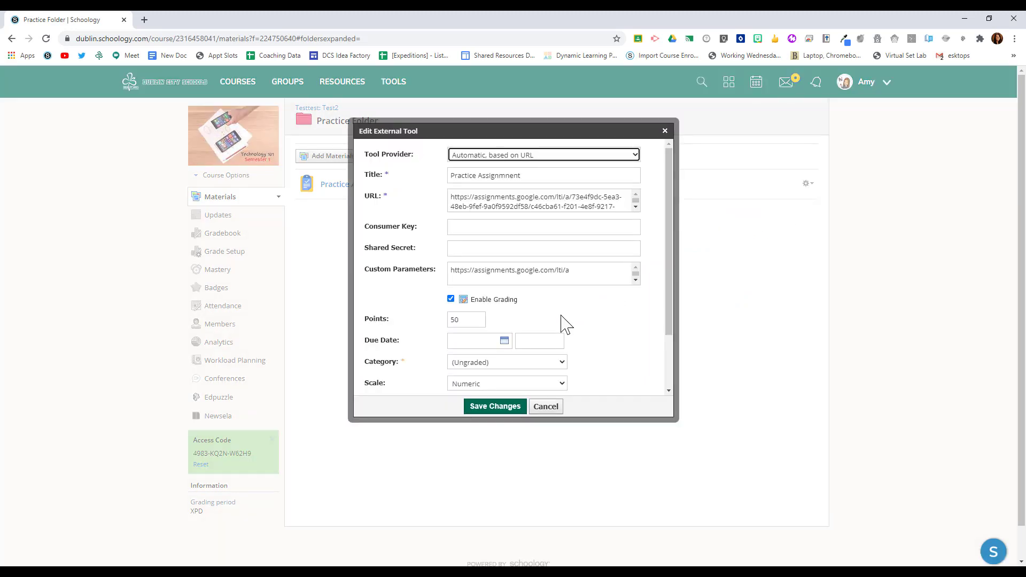
{"action": "scroll", "coordinate": [563, 324], "scroll_direction": "down", "scroll_amount": 1}
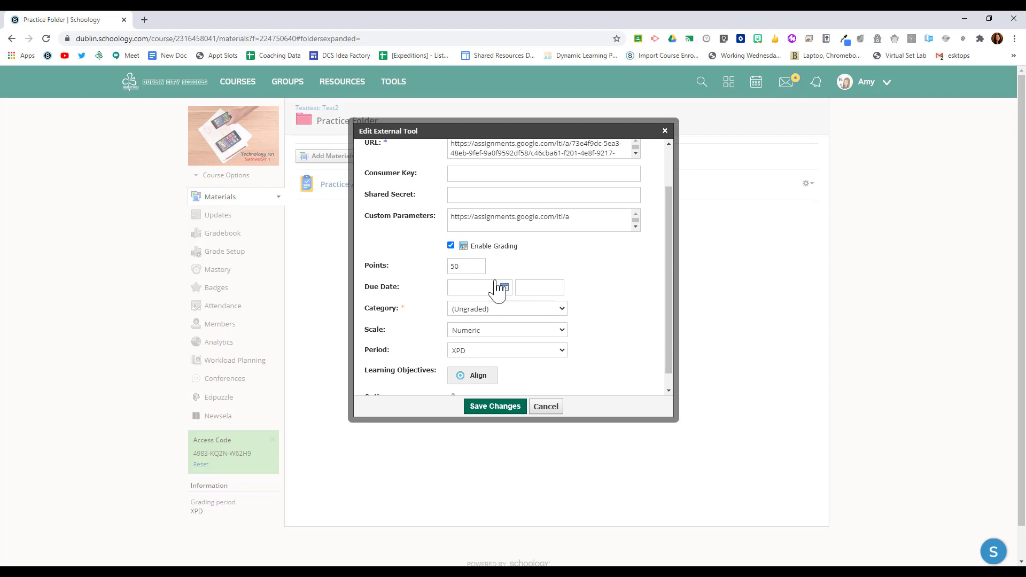
{"action": "left_click", "coordinate": [485, 309]}
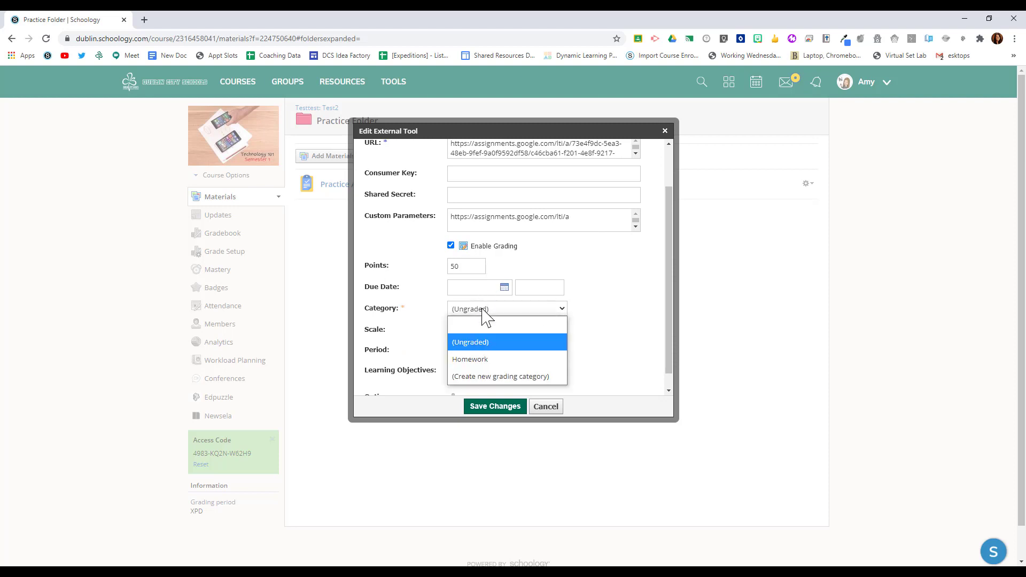
{"action": "left_click", "coordinate": [484, 359]}
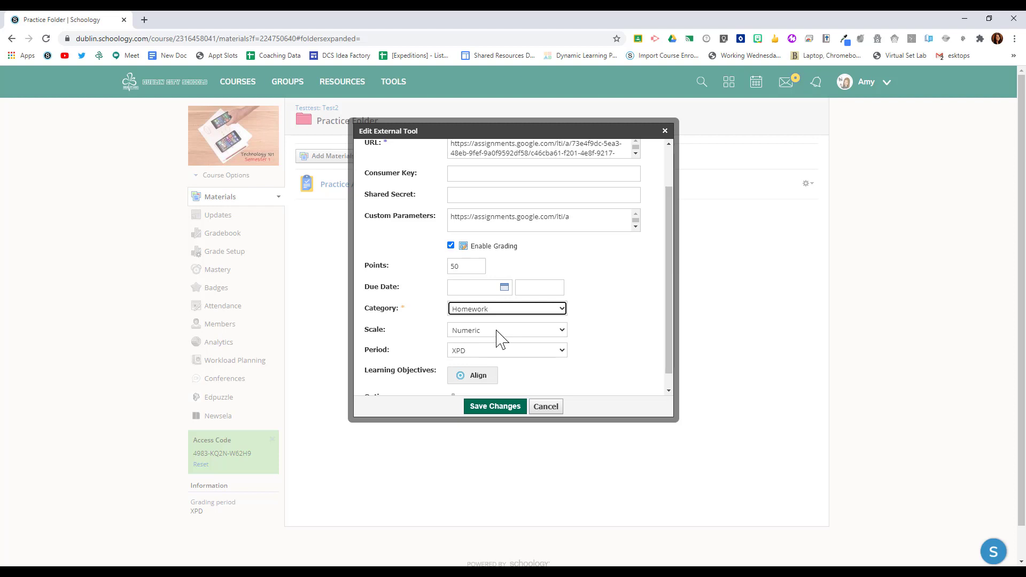
{"action": "scroll", "coordinate": [496, 339], "scroll_direction": "down", "scroll_amount": 1}
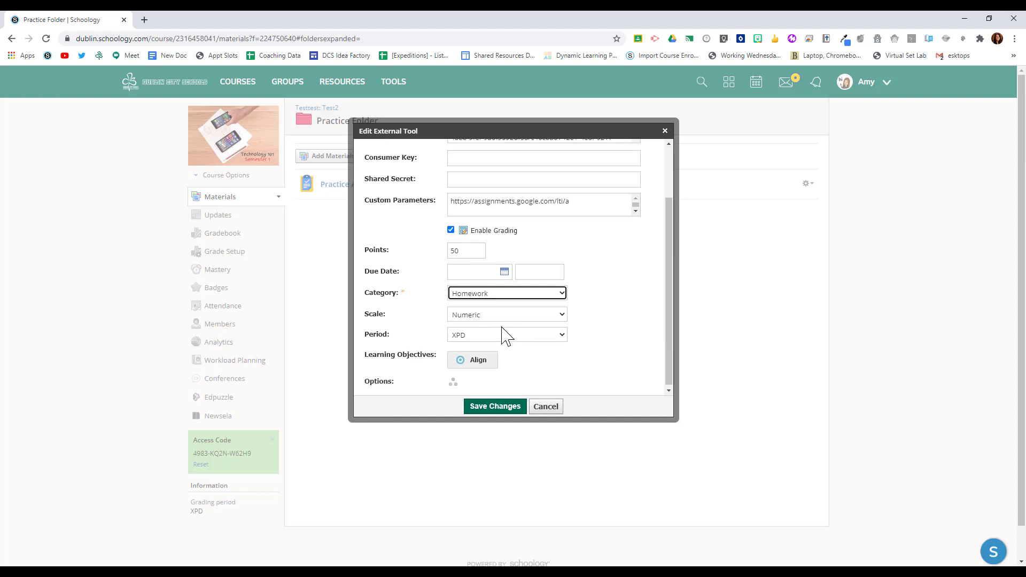
{"action": "left_click", "coordinate": [500, 407]}
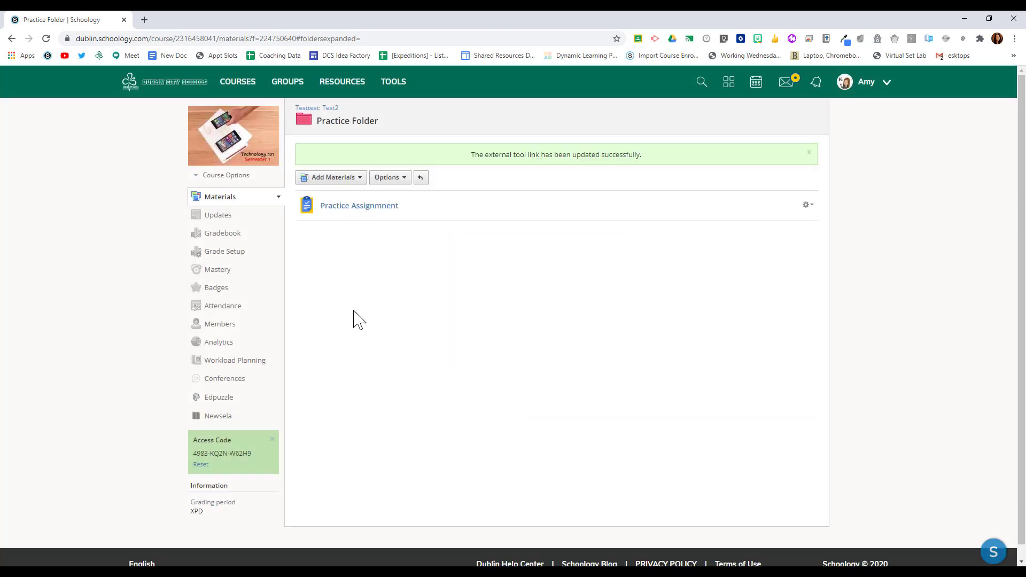
{"action": "left_click", "coordinate": [250, 240]}
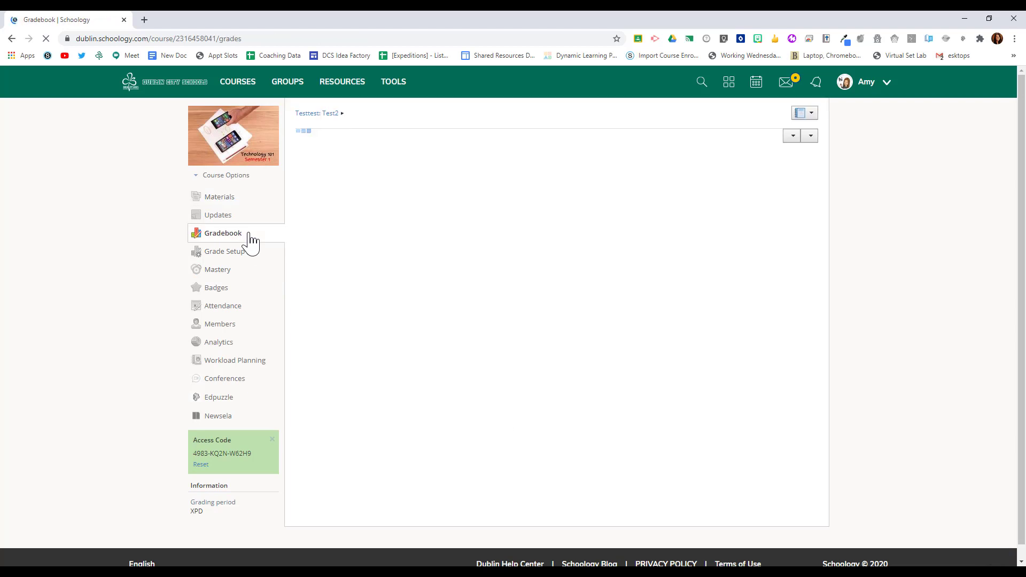